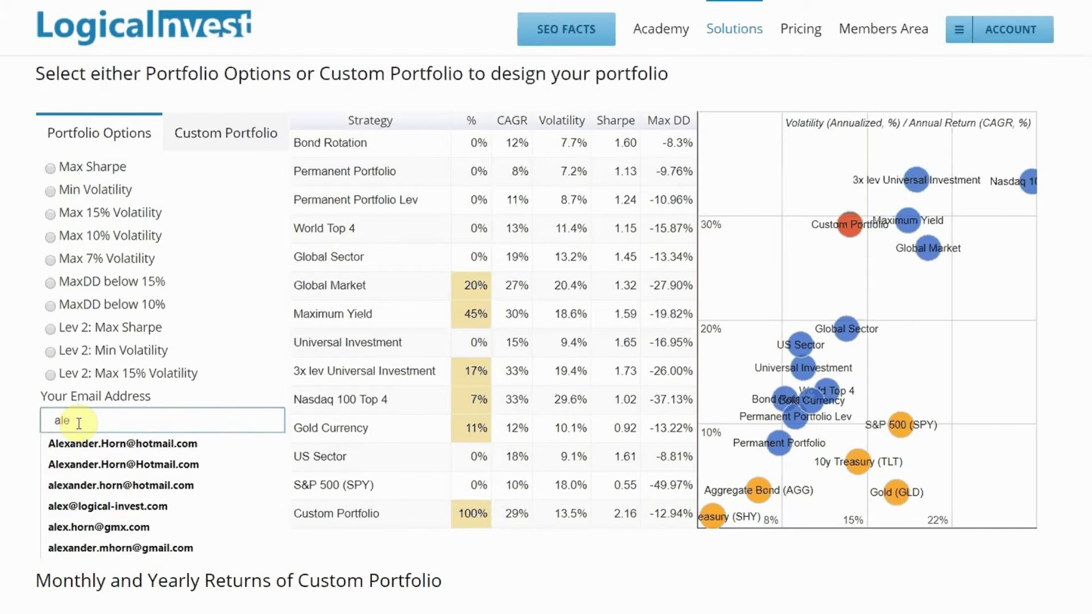
- Fill the Your Email Address field with the saved address suggestion
{"action": "left_click", "coordinate": [76, 506]}
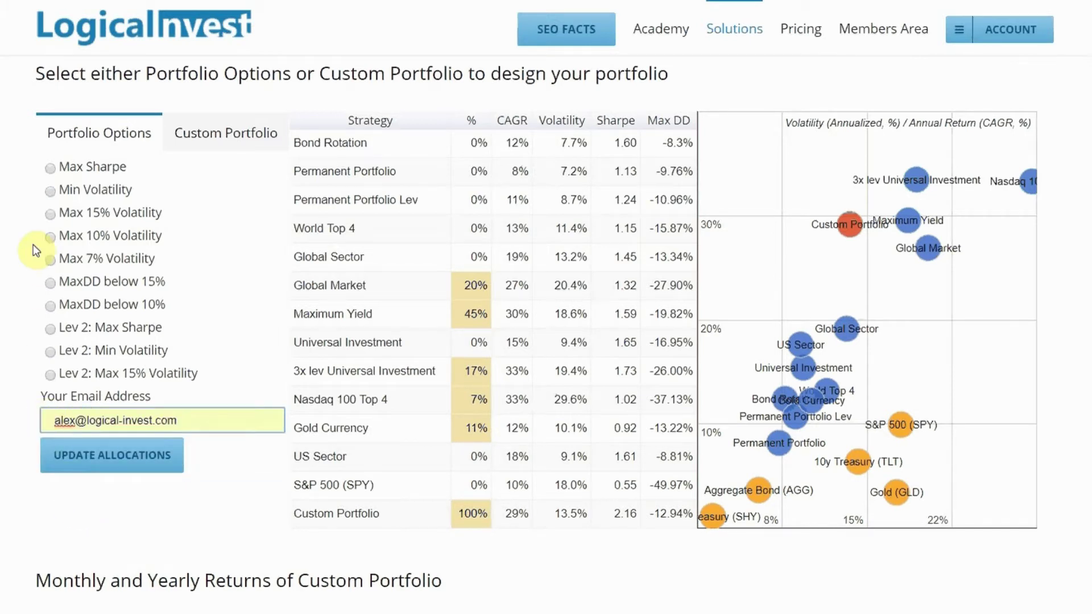
- Update allocations for Max 15% Volatility, then compare them with Max 10% Volatility
{"action": "left_click", "coordinate": [51, 214]}
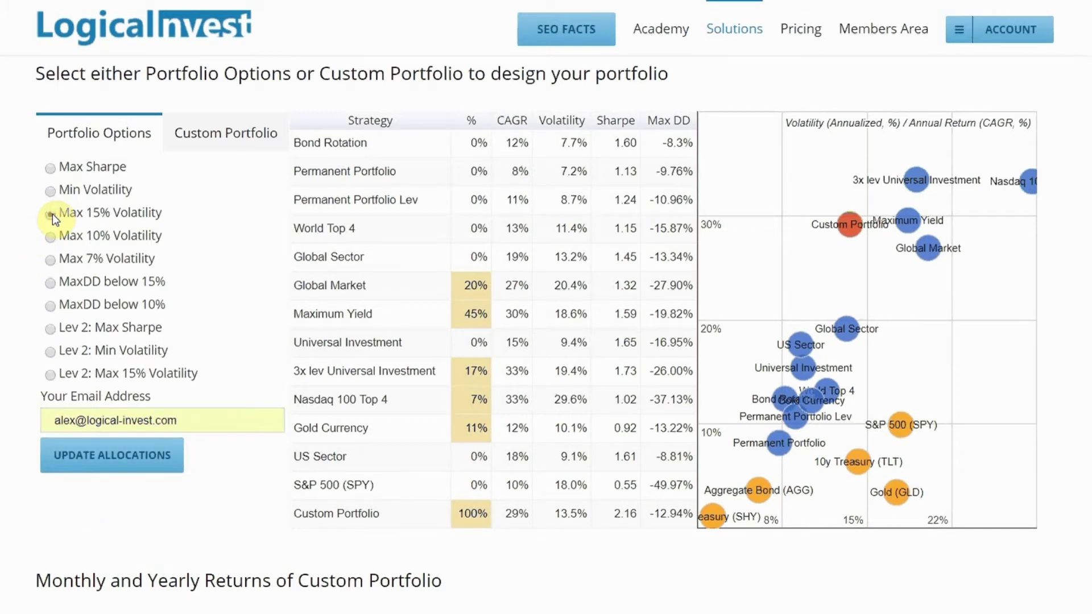
{"action": "left_click", "coordinate": [83, 462]}
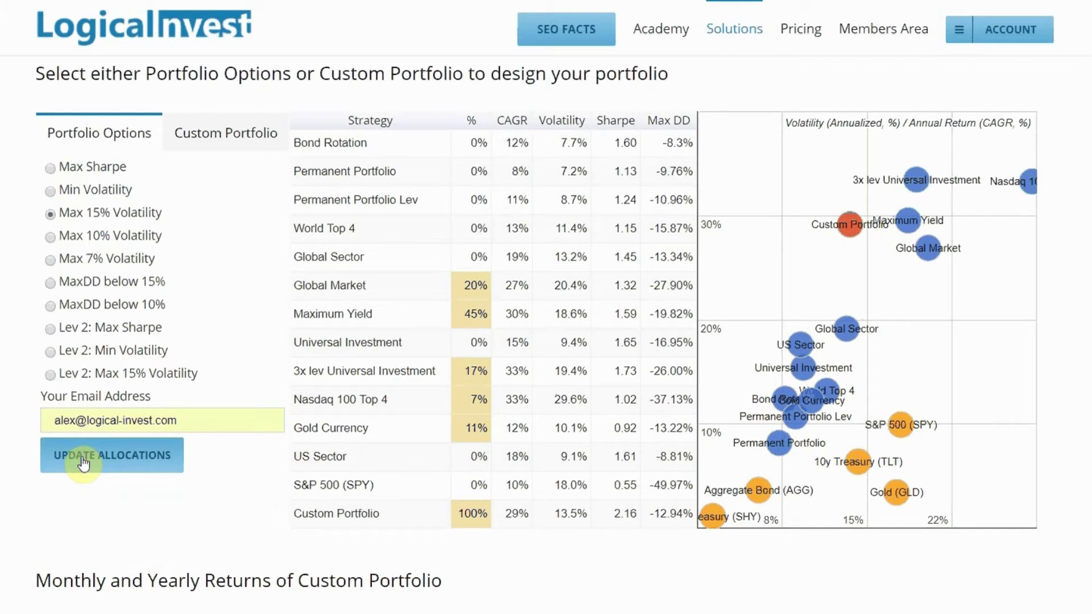
{"action": "left_click", "coordinate": [83, 462]}
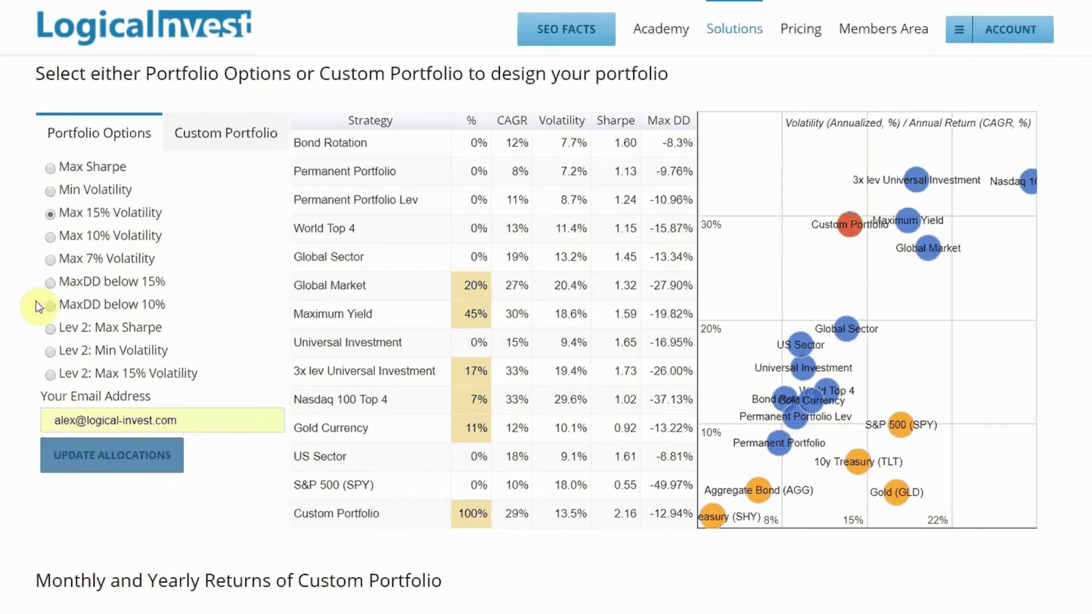
{"action": "left_click", "coordinate": [112, 464]}
{"action": "left_click", "coordinate": [112, 463]}
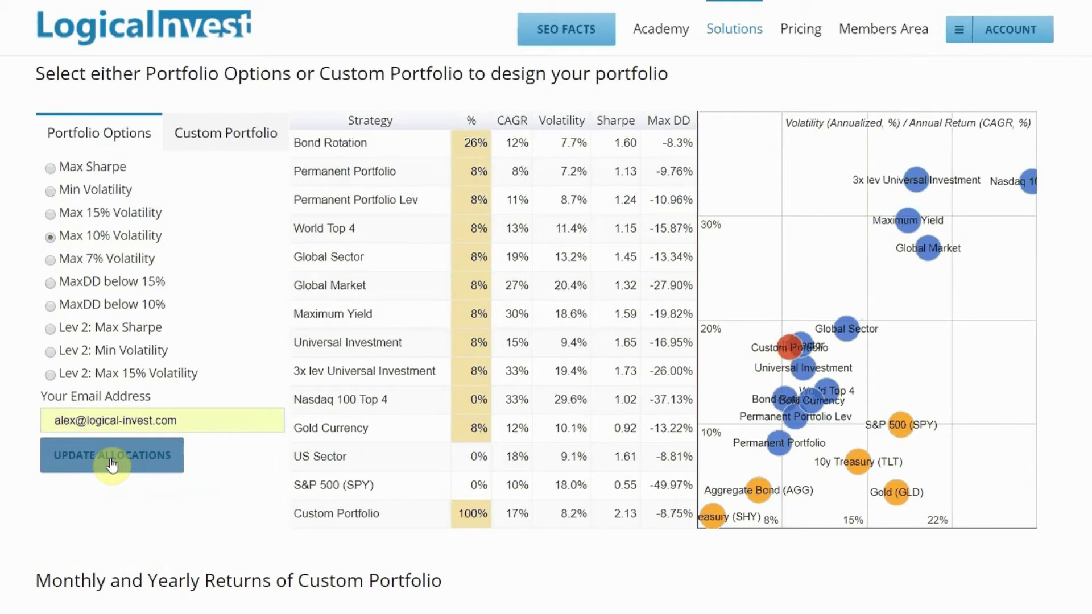
- Return to Max 15% Volatility and recalculate, with Maximum Yield at 45% and 29% CAGR
{"action": "left_click", "coordinate": [51, 214]}
{"action": "left_click", "coordinate": [99, 461]}
{"action": "left_click", "coordinate": [101, 464]}
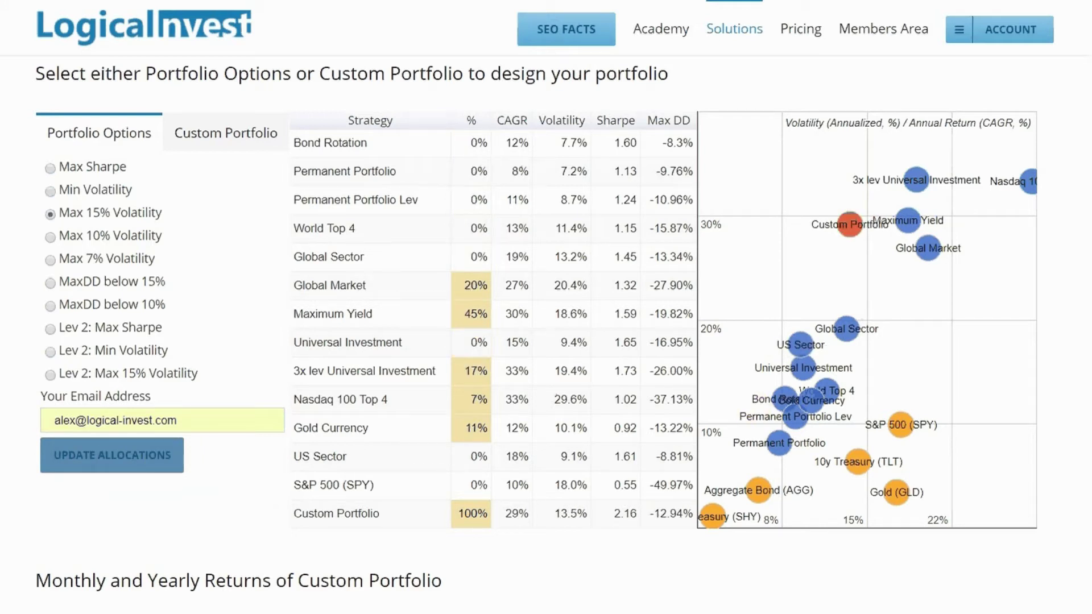
{"action": "scroll", "coordinate": [546, 307], "scroll_direction": "down", "scroll_amount": 8}
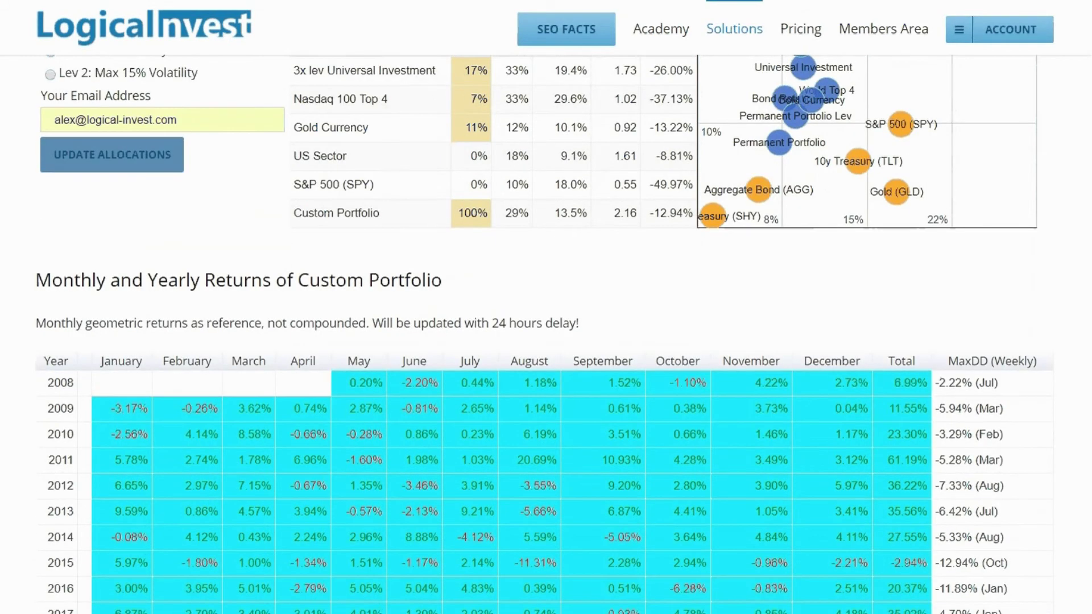
- Add MYRS and 3xUIS to the Relative Performance chart
{"action": "scroll", "coordinate": [545, 307], "scroll_direction": "down", "scroll_amount": 1}
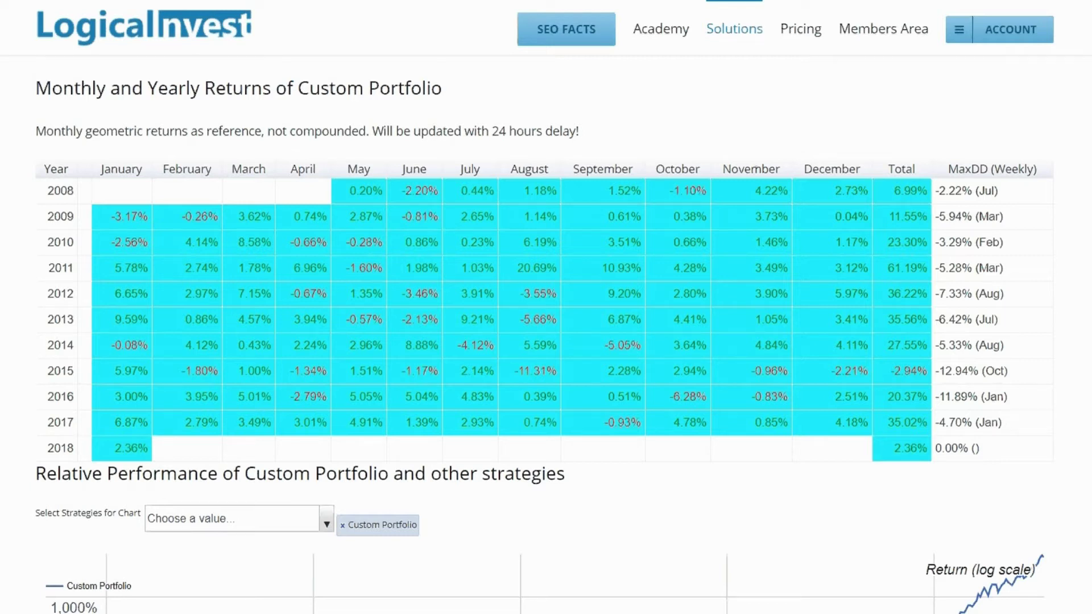
{"action": "scroll", "coordinate": [545, 307], "scroll_direction": "down", "scroll_amount": 6}
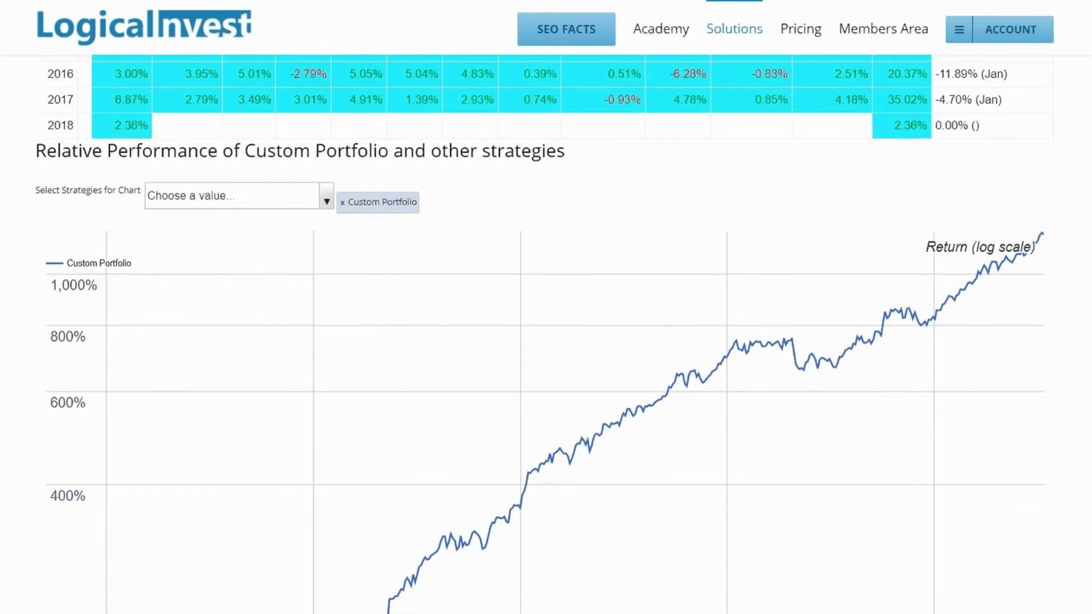
{"action": "scroll", "coordinate": [546, 307], "scroll_direction": "down", "scroll_amount": 1}
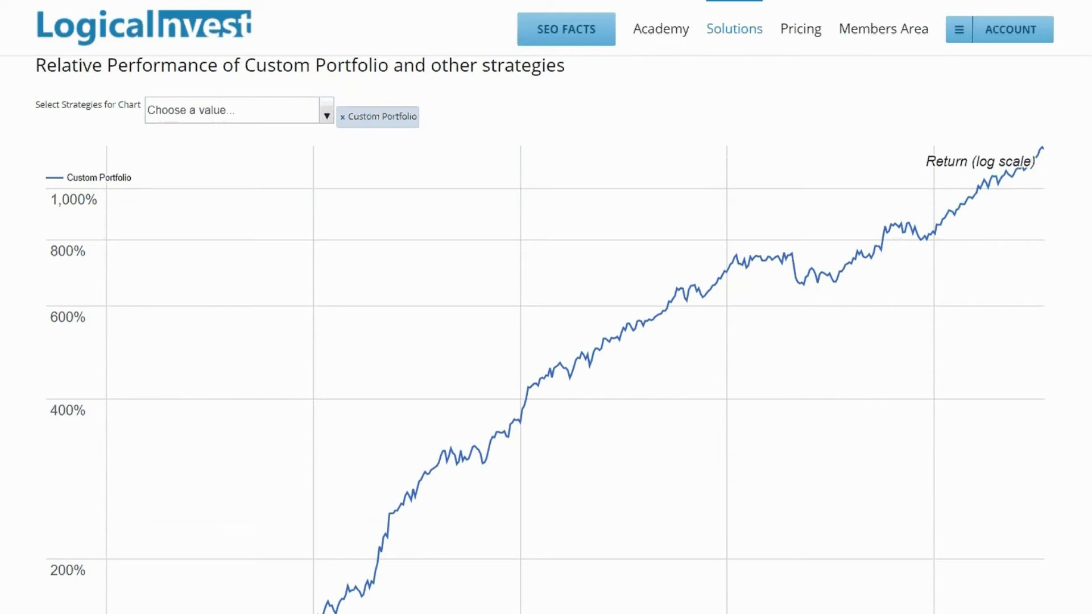
{"action": "left_click", "coordinate": [327, 115]}
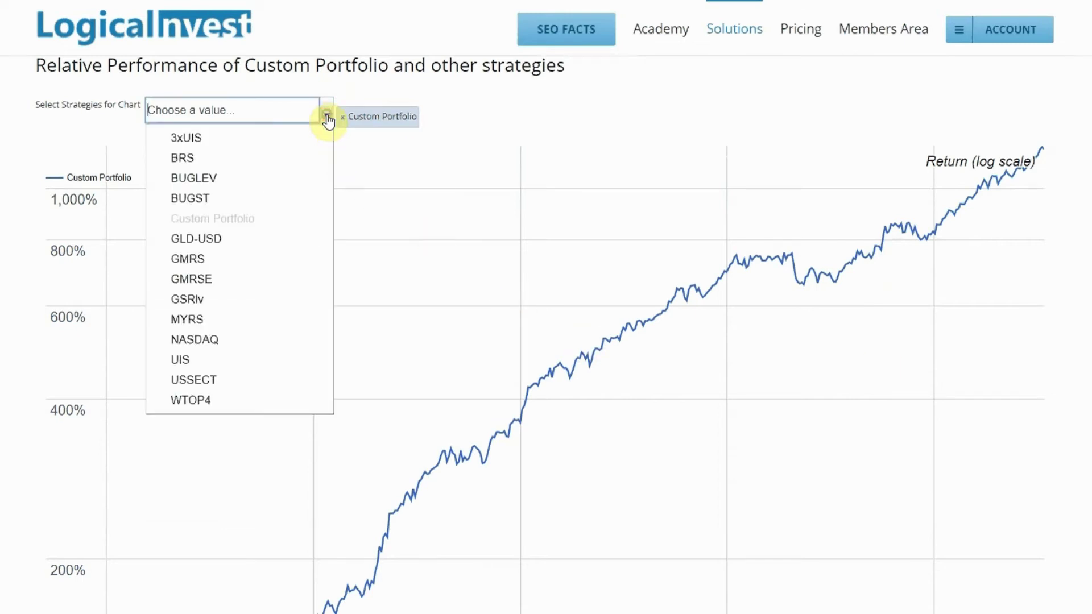
{"action": "left_click", "coordinate": [192, 319]}
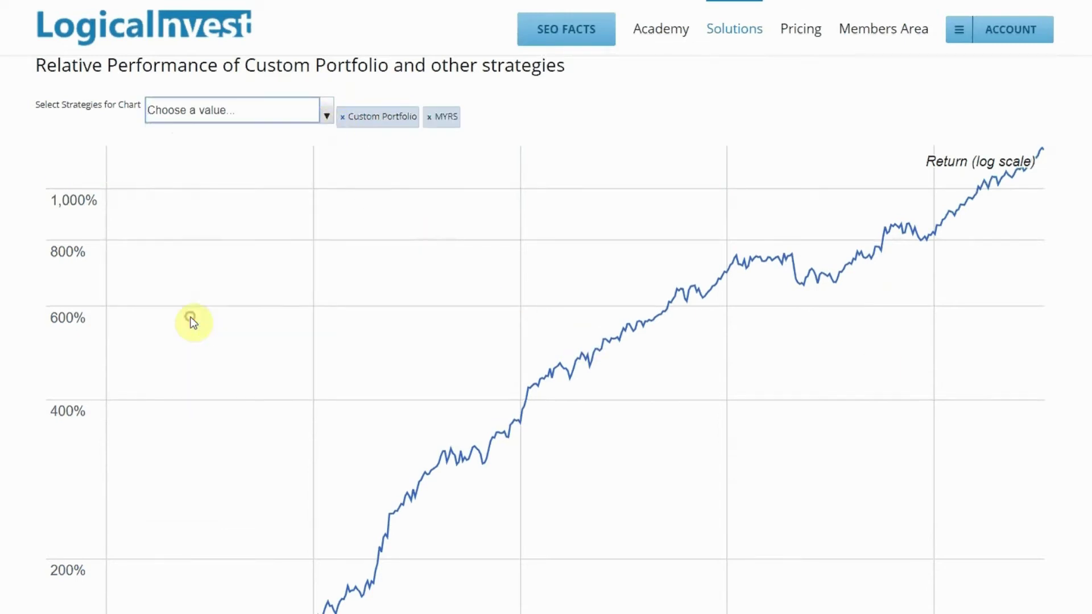
{"action": "left_click", "coordinate": [325, 117]}
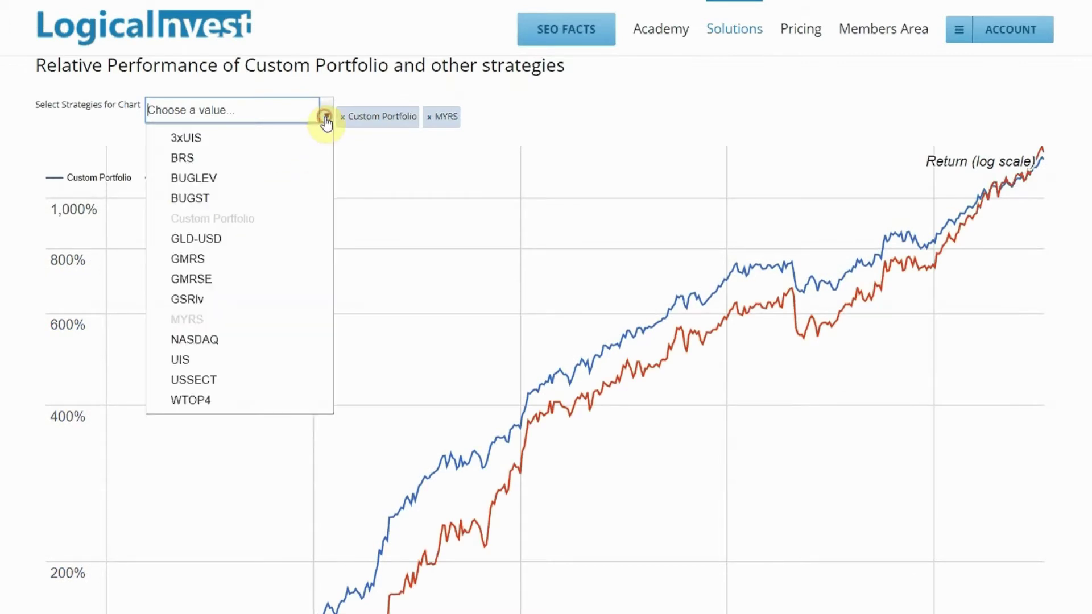
{"action": "left_click", "coordinate": [260, 144]}
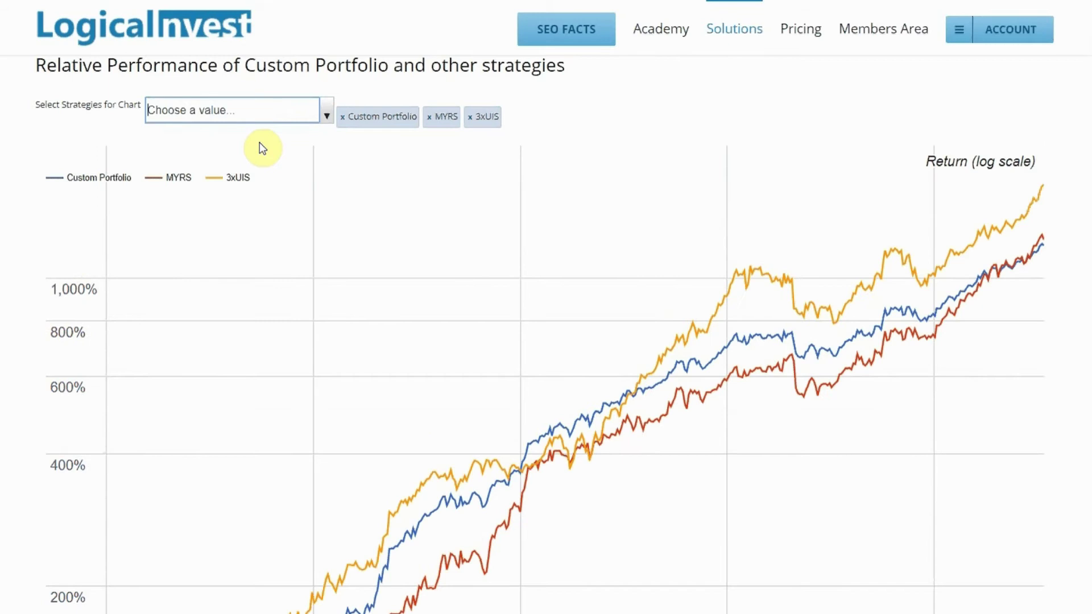
- Narrow the performance chart to mid-2015 through early 2018 with the range slider
{"action": "scroll", "coordinate": [546, 334], "scroll_direction": "down", "scroll_amount": 2}
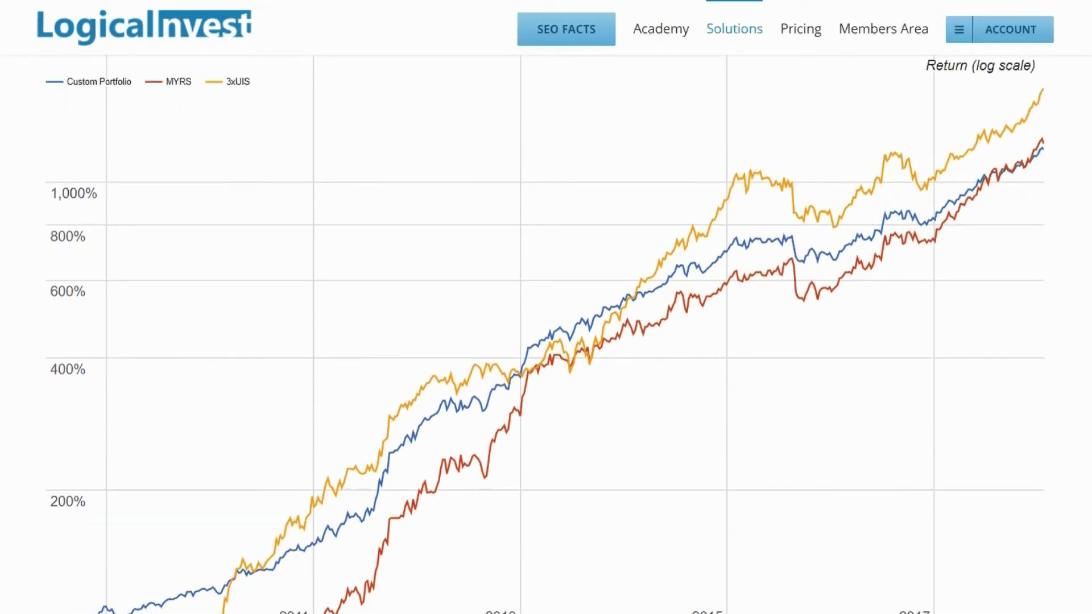
{"action": "scroll", "coordinate": [555, 567], "scroll_direction": "down", "scroll_amount": 1}
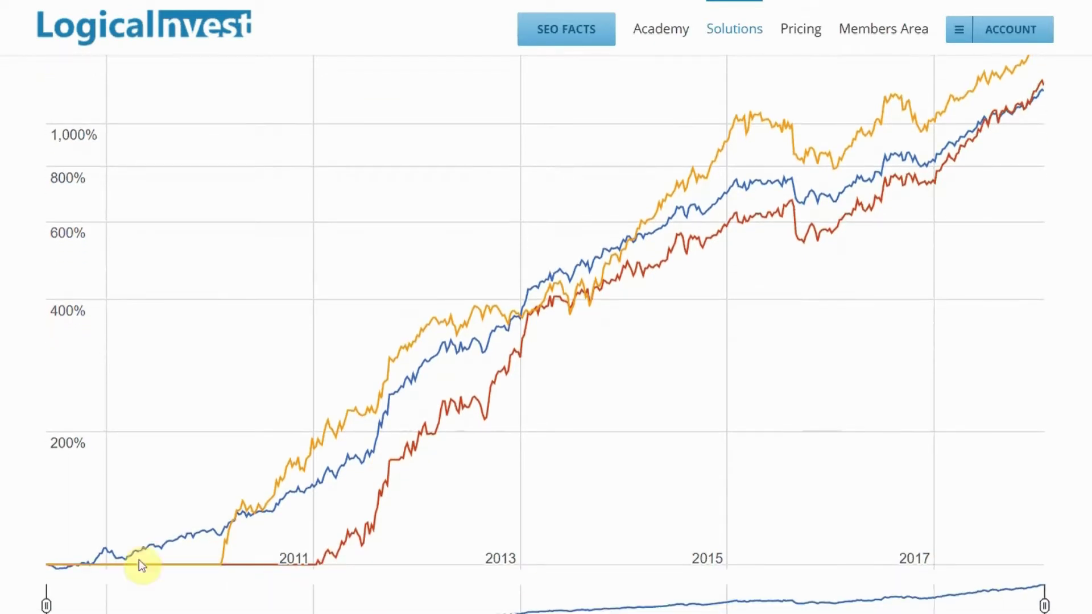
{"action": "left_click_drag", "start_coordinate": [142, 608], "coordinate": [728, 607]}
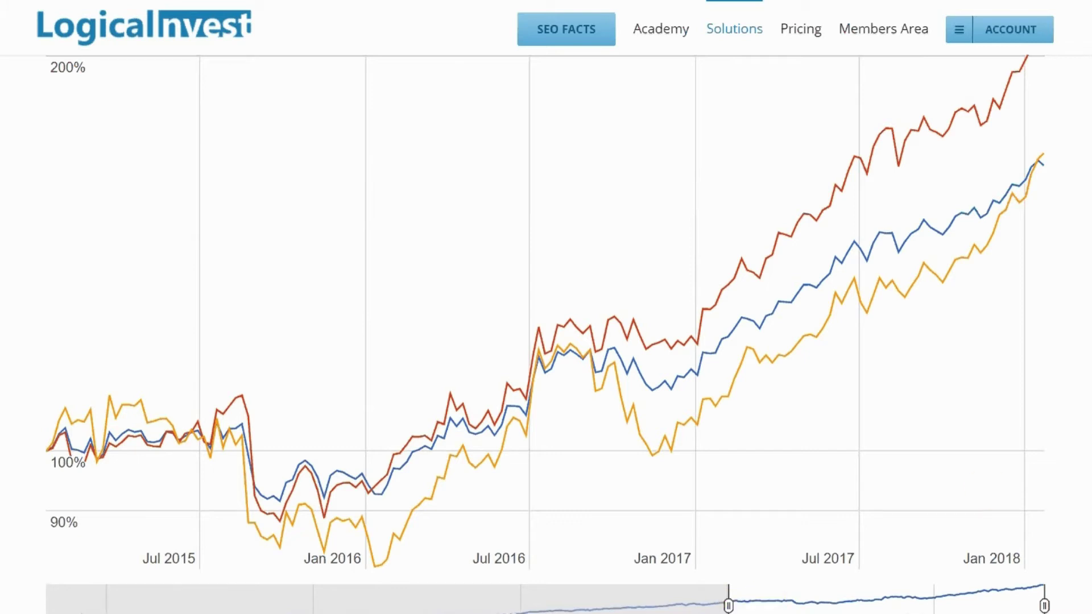
{"action": "scroll", "coordinate": [546, 335], "scroll_direction": "up", "scroll_amount": 10}
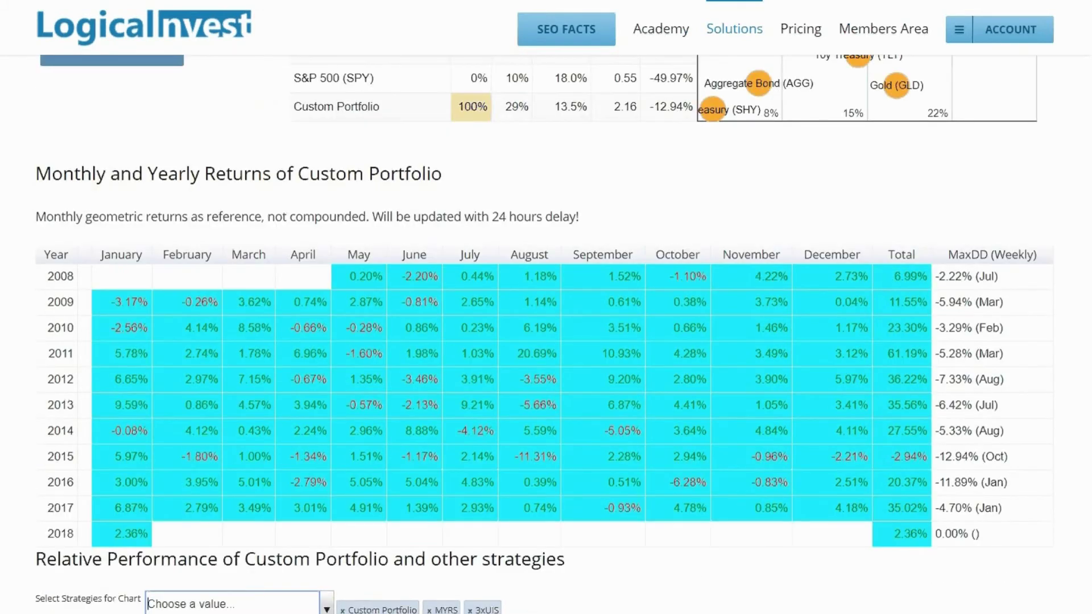
{"action": "scroll", "coordinate": [546, 335], "scroll_direction": "up", "scroll_amount": 7}
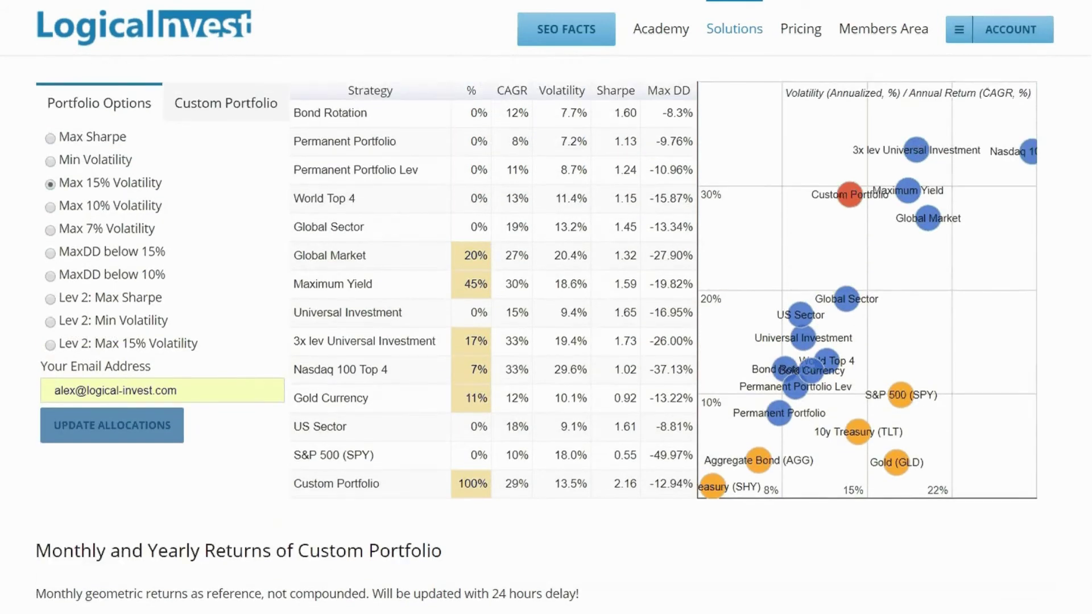
- Build a custom portfolio: Global Market 20, Maximum Yield 20, 3xUIS 17, NASDAQ 100 32
{"action": "scroll", "coordinate": [546, 335], "scroll_direction": "up", "scroll_amount": 1}
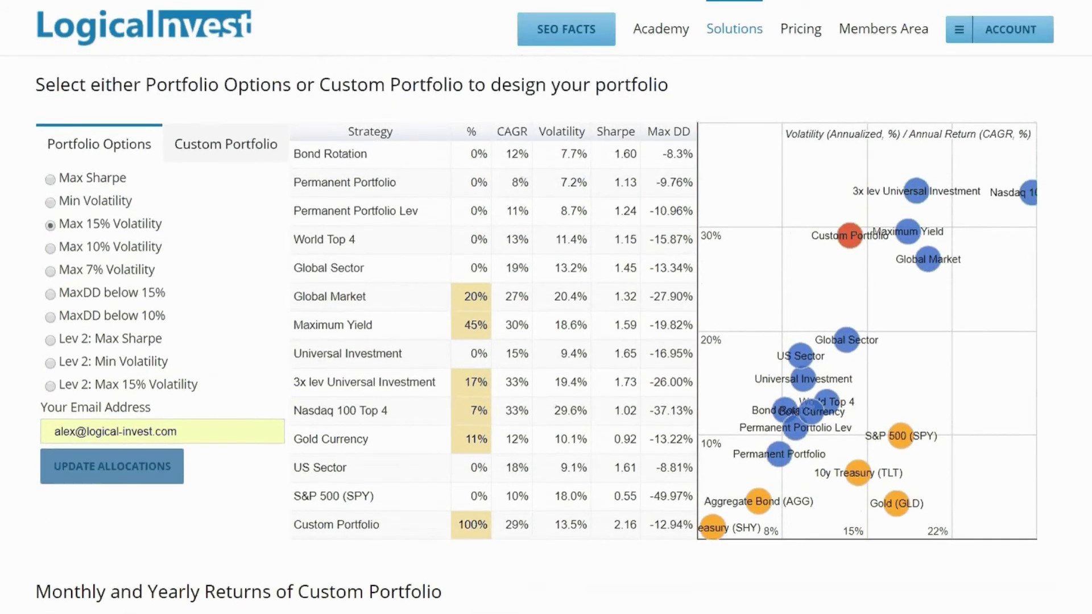
{"action": "left_click", "coordinate": [195, 151]}
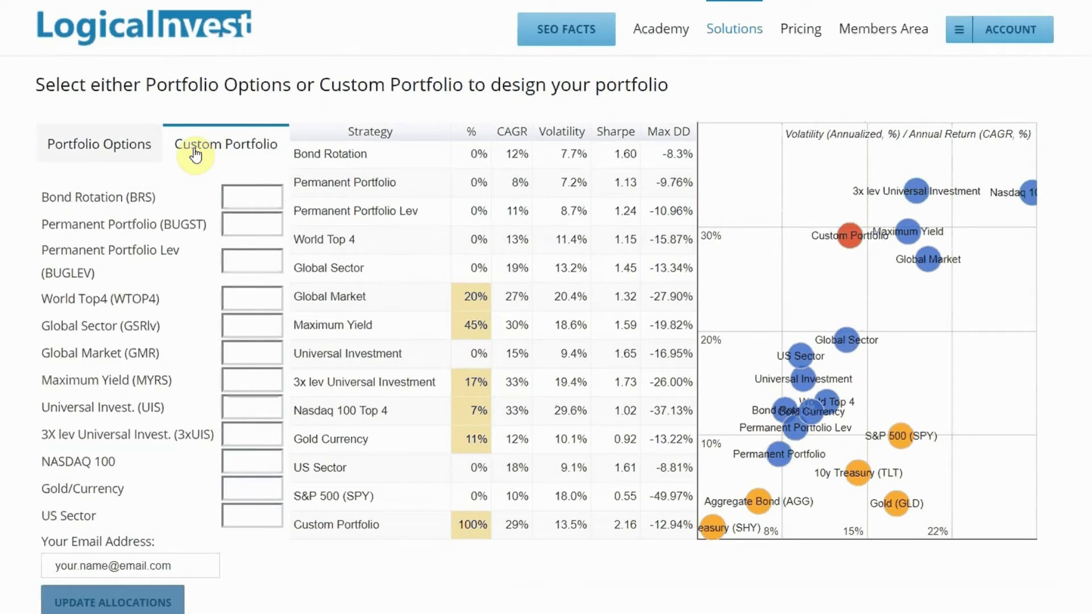
{"action": "left_click", "coordinate": [245, 355]}
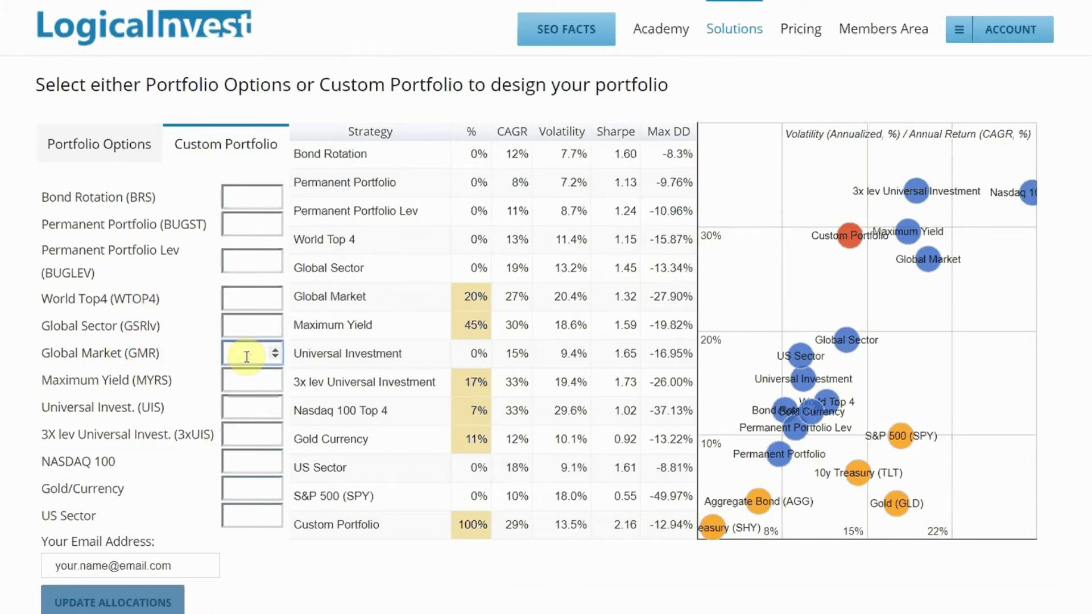
{"action": "type", "text": "20"}
{"action": "left_click", "coordinate": [243, 385]}
{"action": "type", "text": "20"}
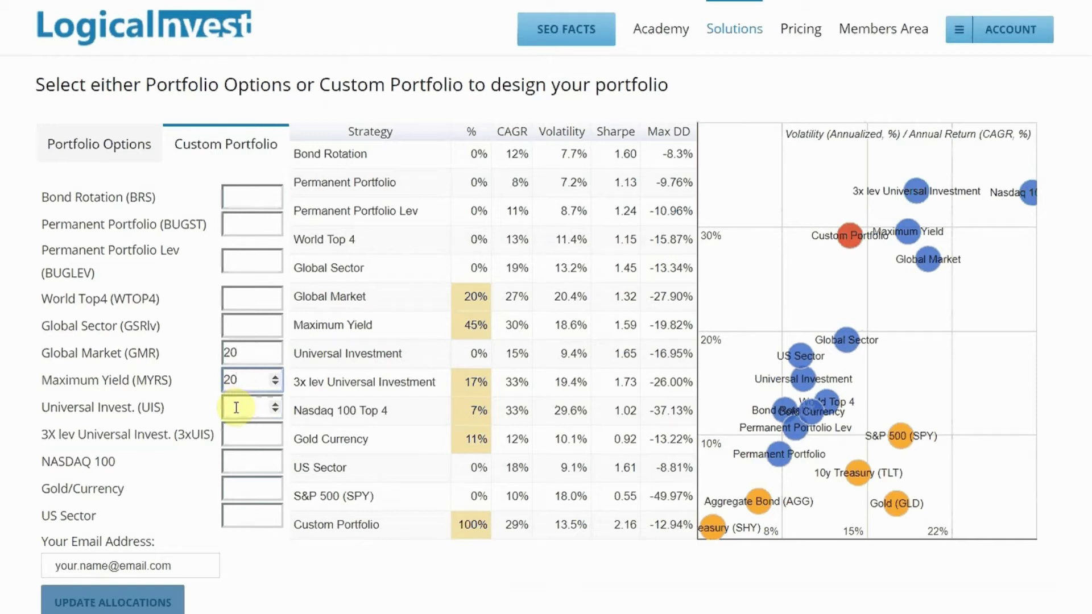
{"action": "left_click", "coordinate": [239, 435]}
{"action": "type", "text": "17"}
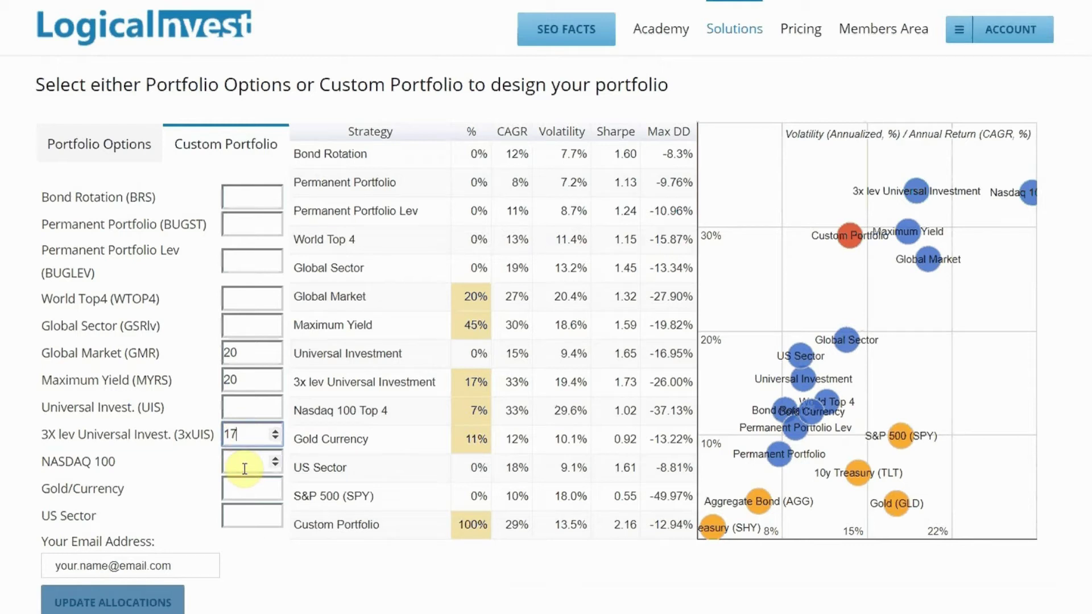
{"action": "left_click", "coordinate": [244, 461]}
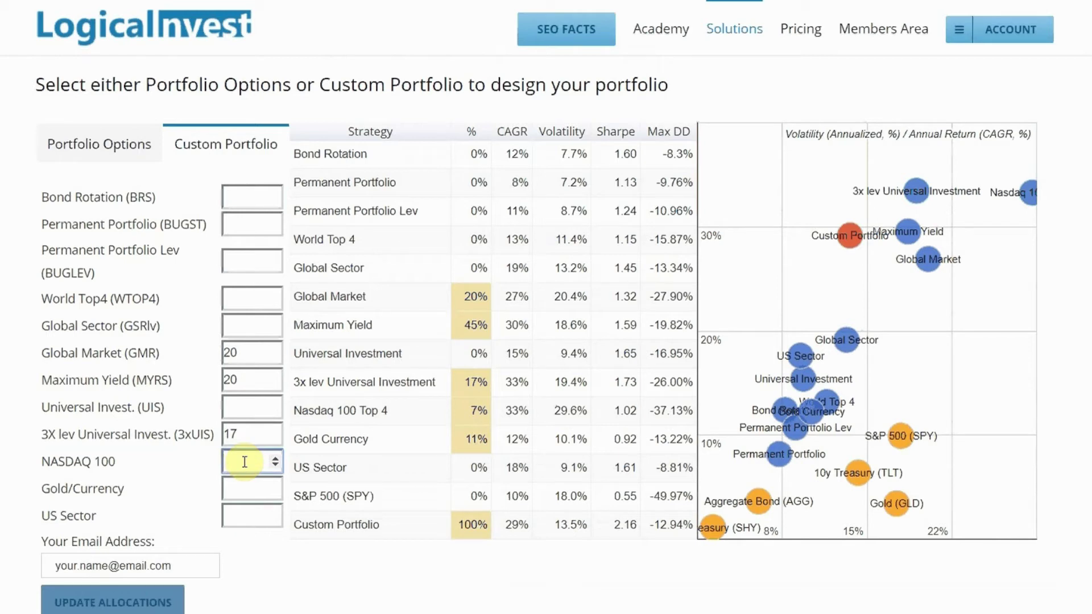
{"action": "type", "text": "32"}
- Fill in the account e-mail address using the autocomplete suggestion
{"action": "left_click", "coordinate": [94, 560]}
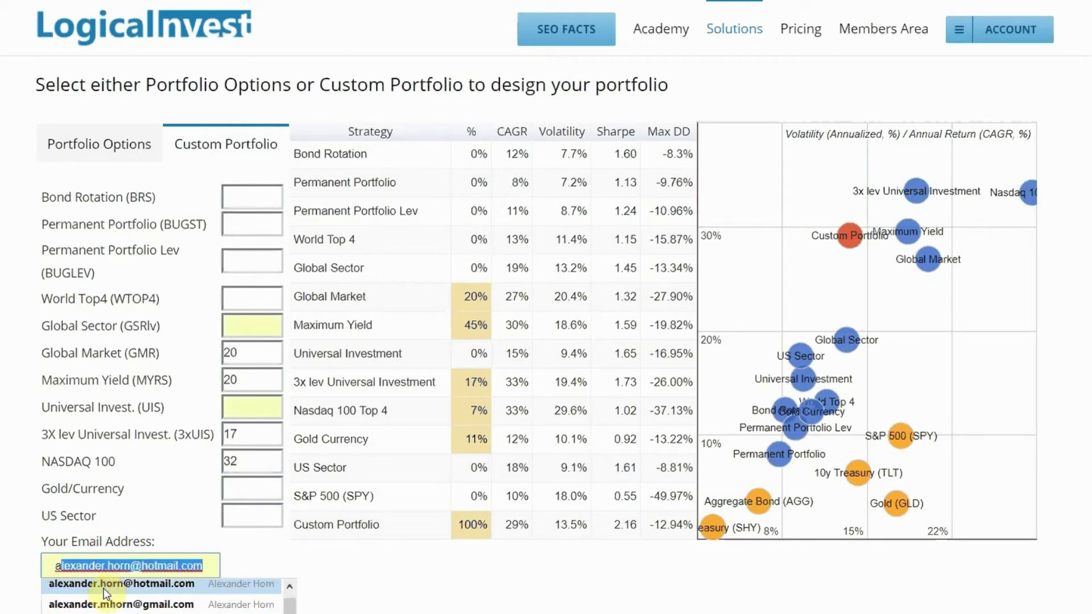
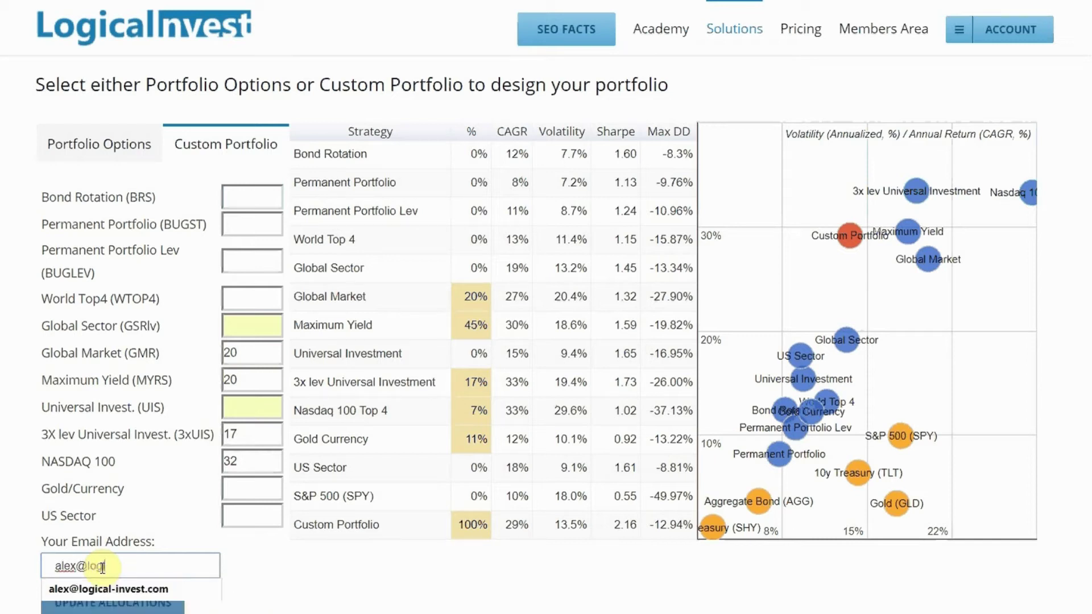
{"action": "left_click", "coordinate": [100, 585]}
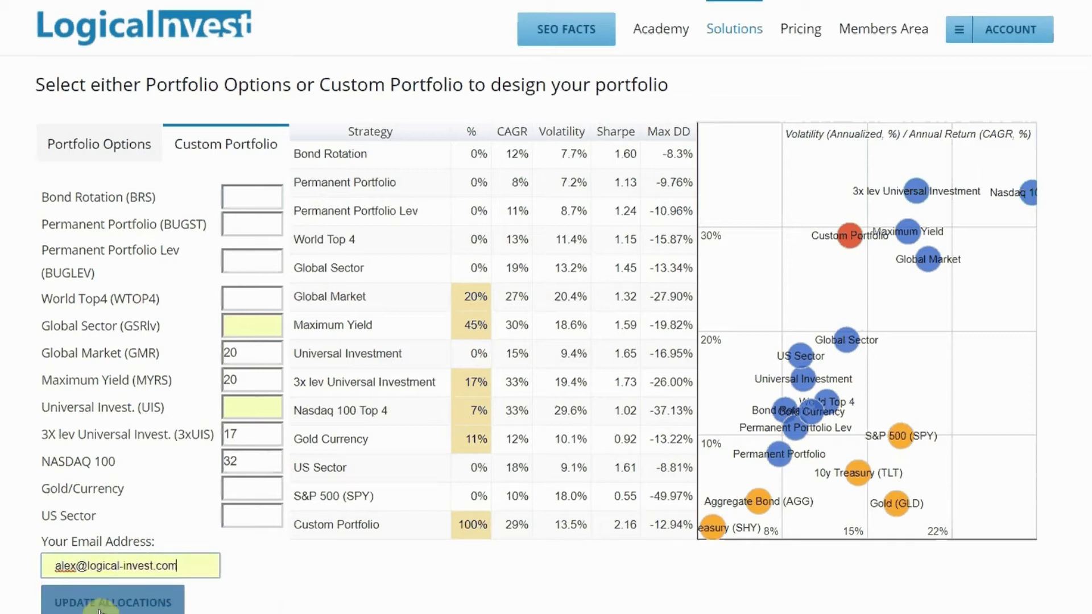
- Add Gold/Currency at 11% and recalculate, giving 31% CAGR and 2.06 Sharpe
{"action": "left_click", "coordinate": [100, 608]}
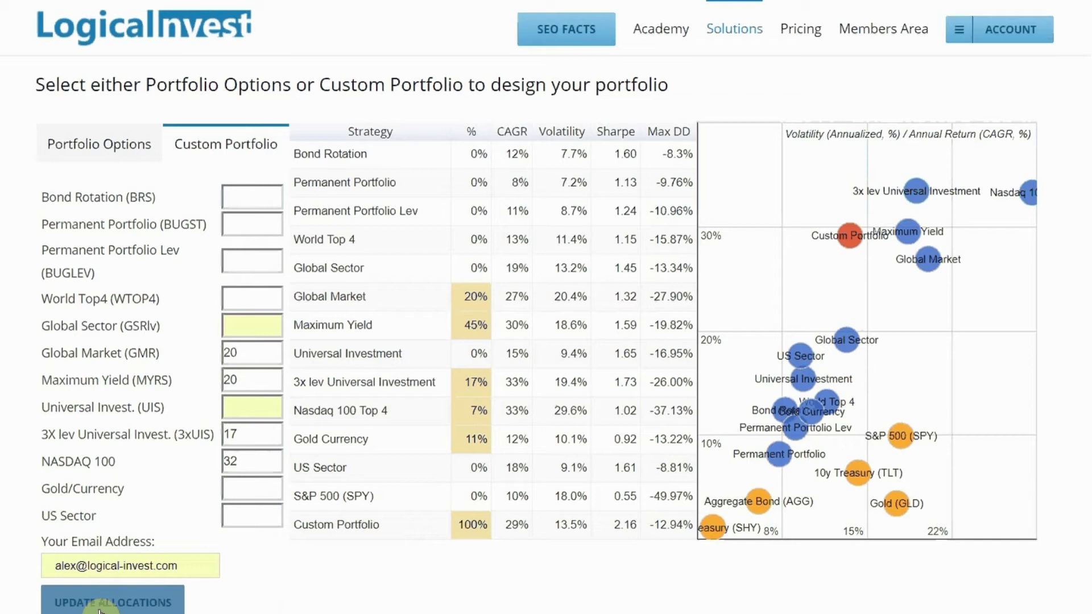
{"action": "left_click", "coordinate": [100, 608]}
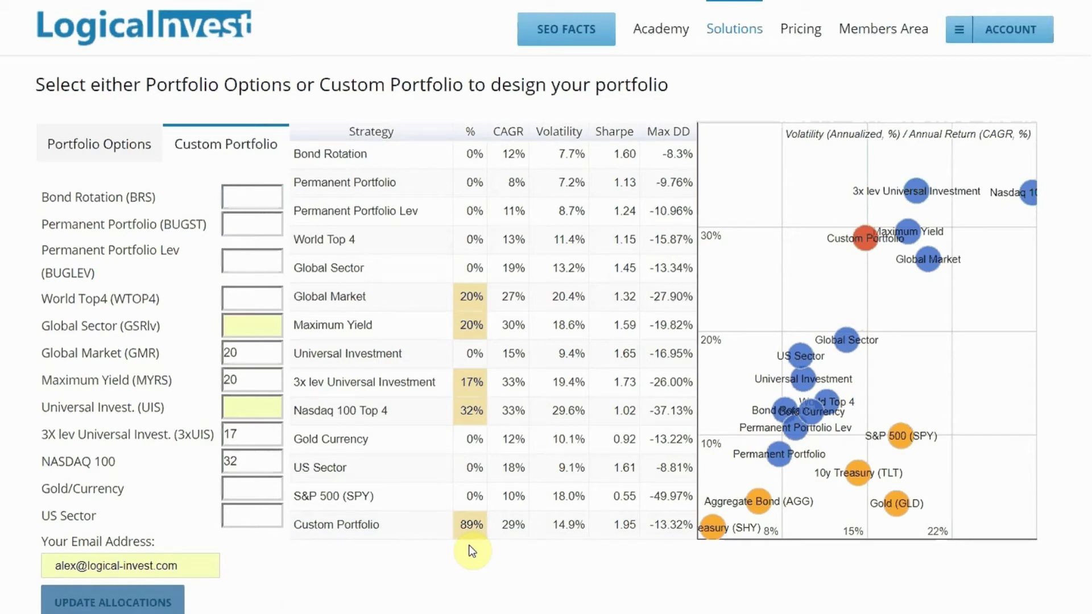
{"action": "left_click", "coordinate": [240, 492]}
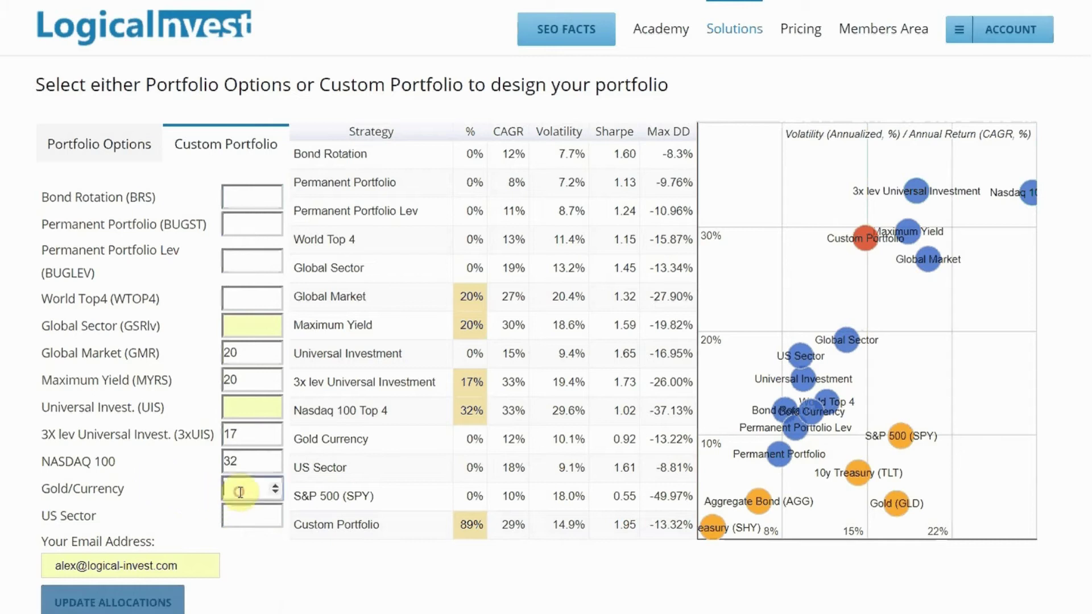
{"action": "type", "text": "11"}
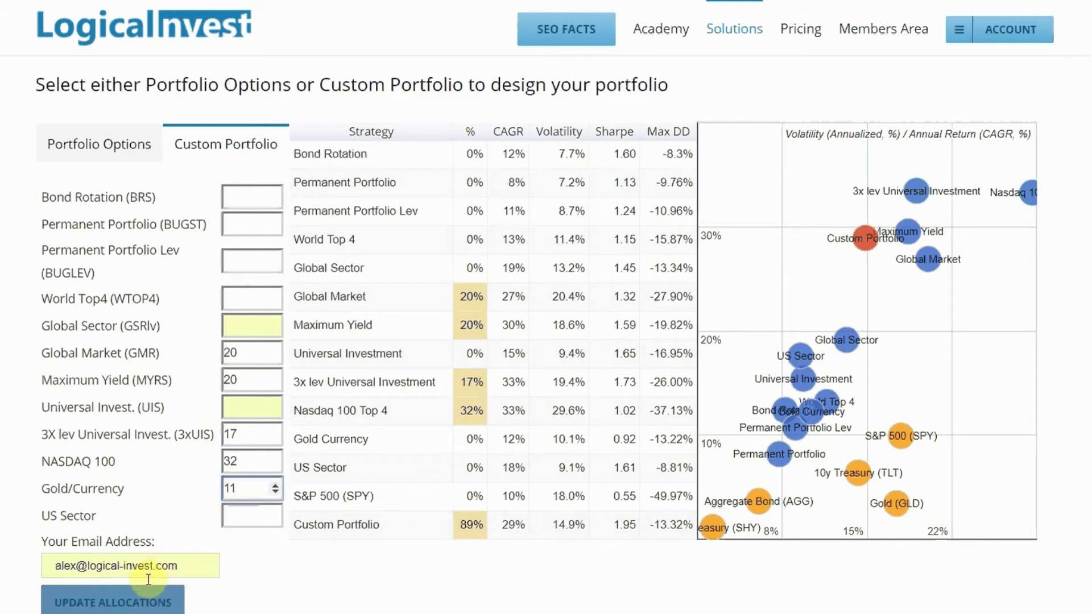
{"action": "left_click", "coordinate": [122, 605]}
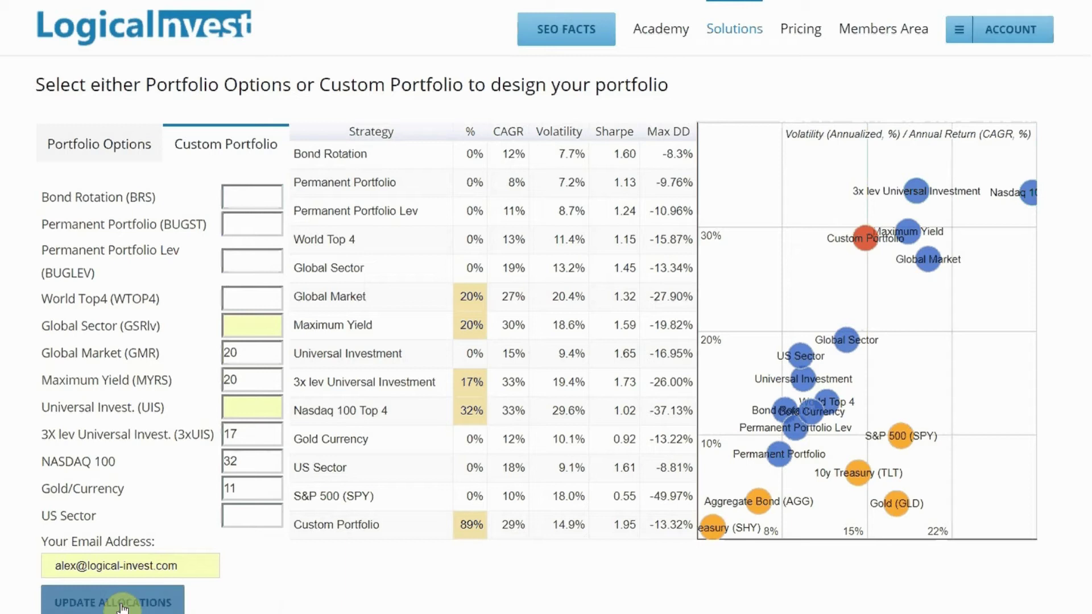
{"action": "left_click", "coordinate": [121, 605]}
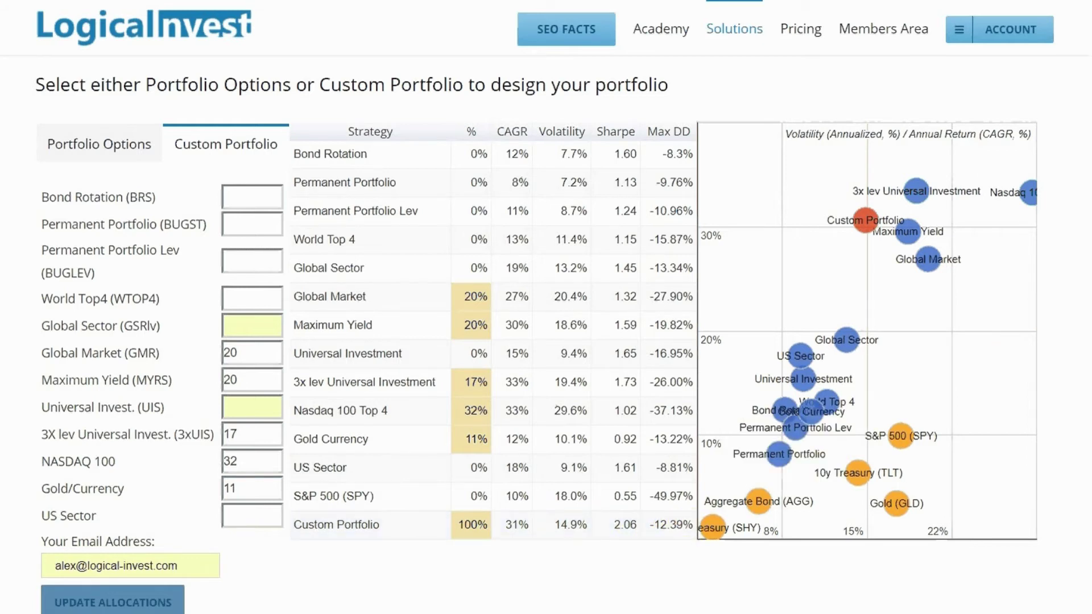
{"action": "scroll", "coordinate": [545, 341], "scroll_direction": "down", "scroll_amount": 15}
{"action": "scroll", "coordinate": [546, 342], "scroll_direction": "down", "scroll_amount": 4}
{"action": "scroll", "coordinate": [546, 341], "scroll_direction": "down", "scroll_amount": 3}
{"action": "scroll", "coordinate": [546, 342], "scroll_direction": "down", "scroll_amount": 2}
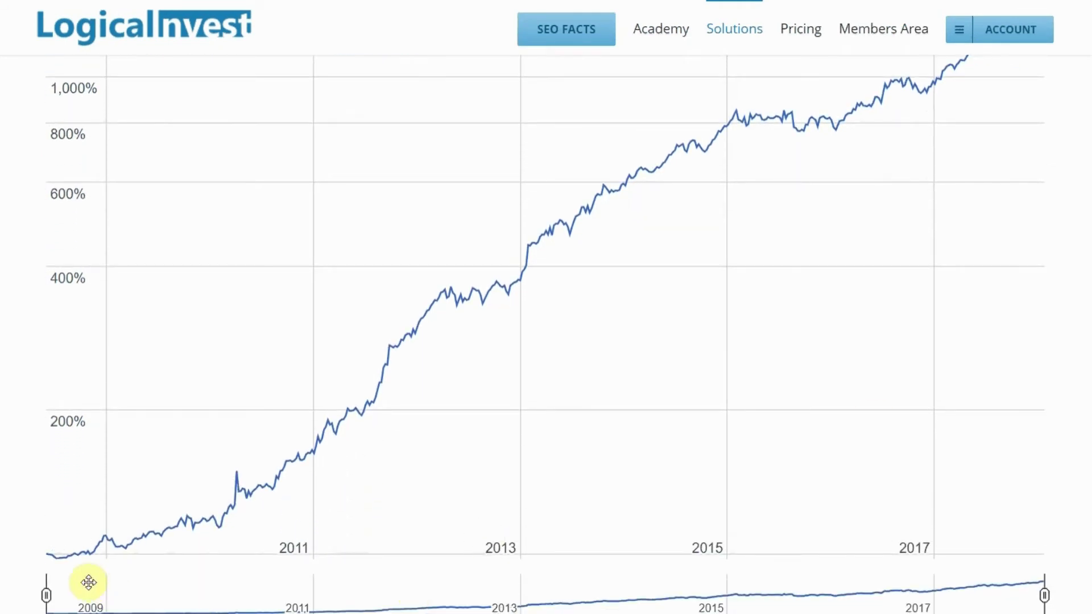
{"action": "left_click_drag", "start_coordinate": [46, 596], "coordinate": [427, 595]}
{"action": "left_click_drag", "start_coordinate": [592, 595], "coordinate": [934, 603]}
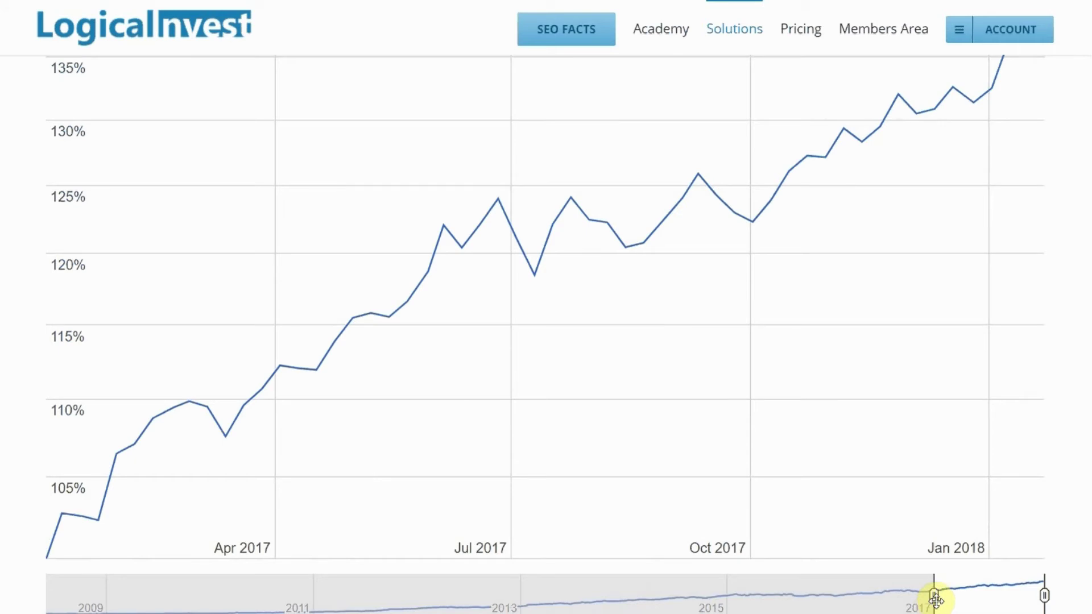
{"action": "scroll", "coordinate": [546, 334], "scroll_direction": "up", "scroll_amount": 15}
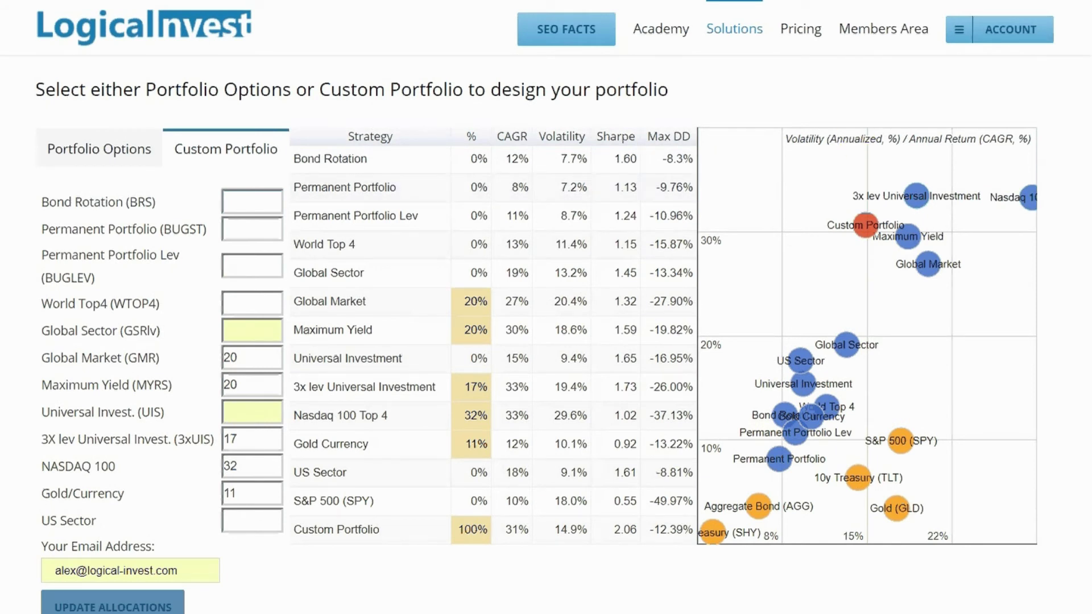
{"action": "scroll", "coordinate": [536, 341], "scroll_direction": "down", "scroll_amount": 1}
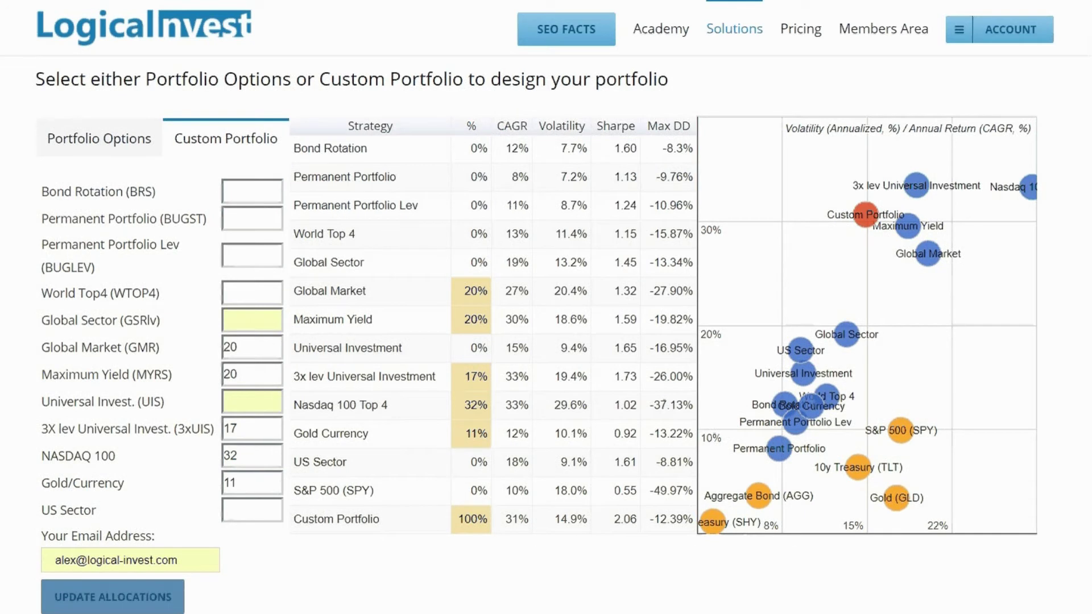
- Go to Members Area > Signal Consolidation and scroll down to Portfolio Options
{"action": "mouse_move", "coordinate": [880, 37]}
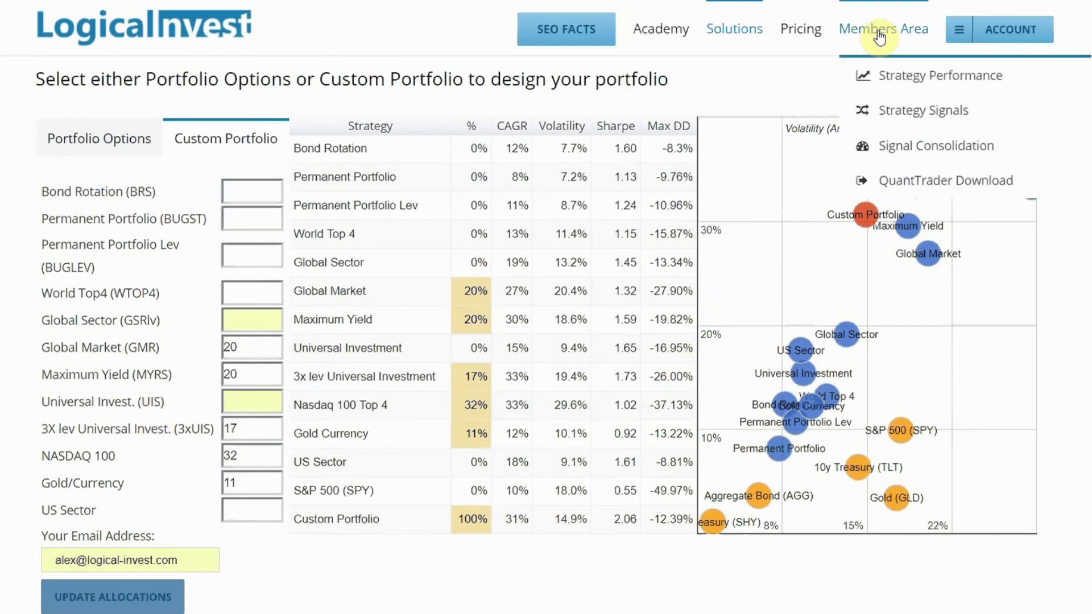
{"action": "left_click", "coordinate": [904, 147]}
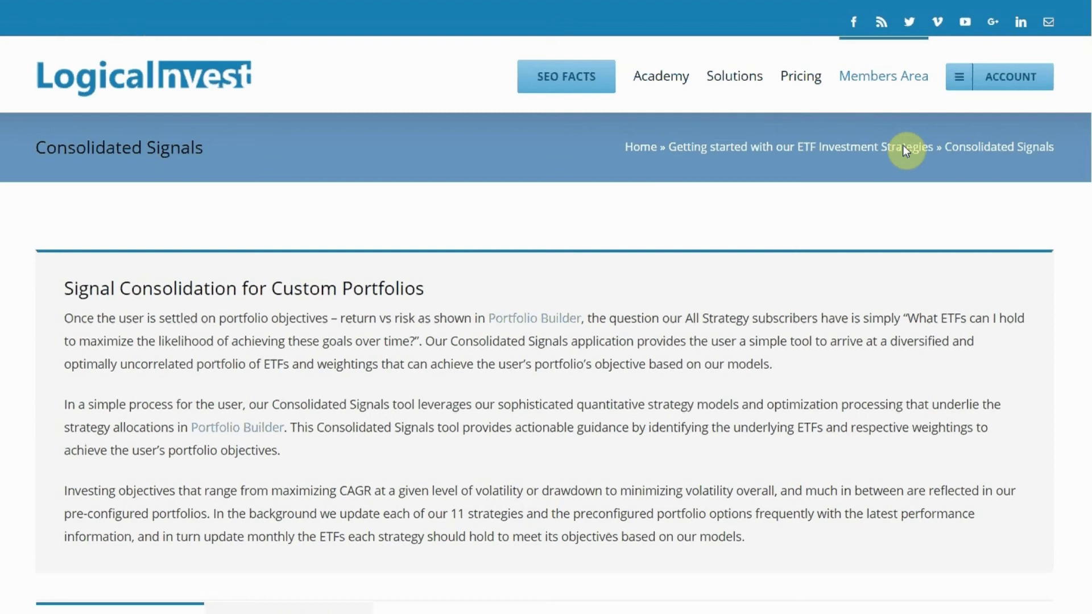
{"action": "scroll", "coordinate": [546, 341], "scroll_direction": "down", "scroll_amount": 7}
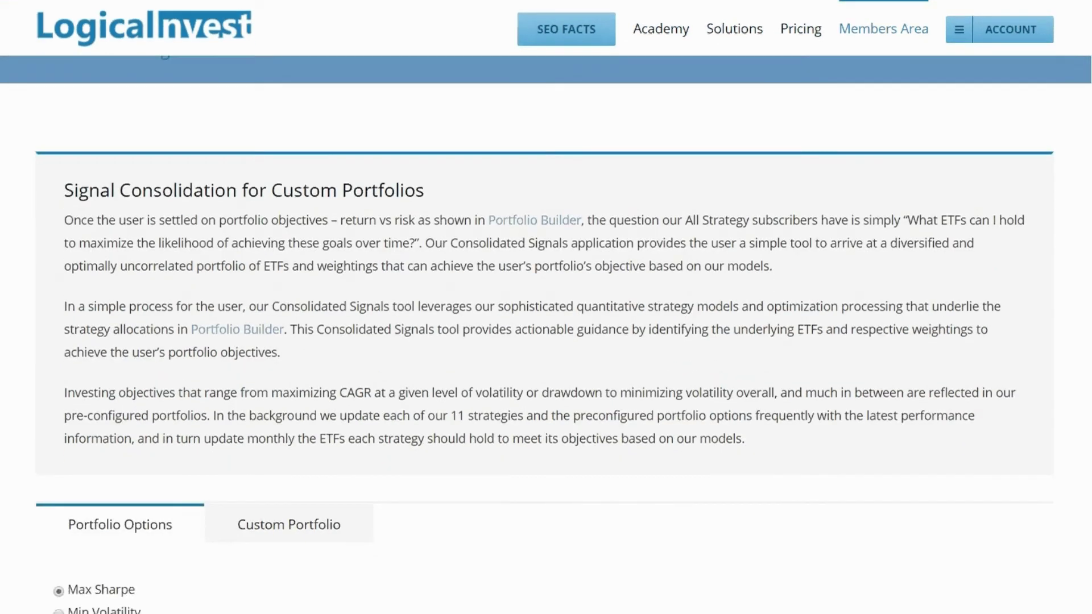
{"action": "scroll", "coordinate": [546, 341], "scroll_direction": "down", "scroll_amount": 2}
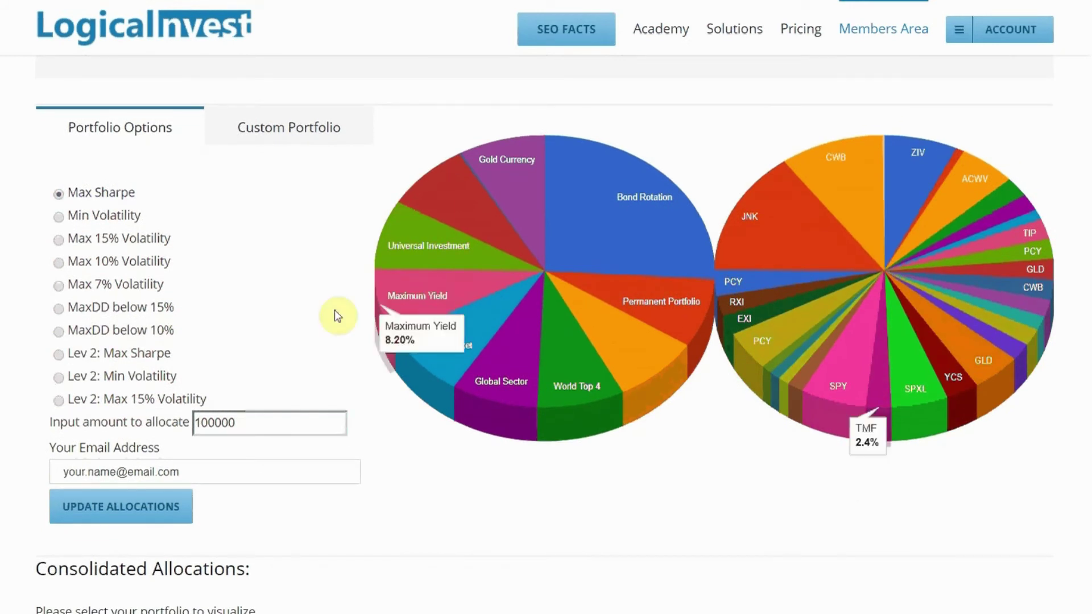
- Choose Max 15% Volatility, set 200000 to allocate, add the e-mail, and update allocations
{"action": "left_click", "coordinate": [59, 240]}
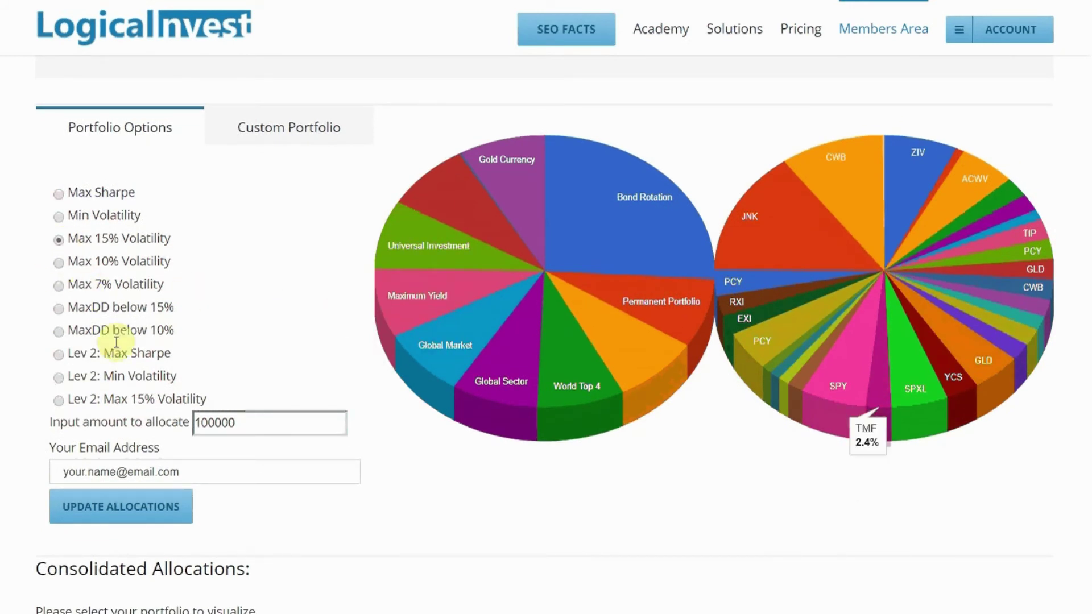
{"action": "left_click", "coordinate": [201, 426]}
{"action": "key", "text": "BackSpace"}
{"action": "type", "text": "2"}
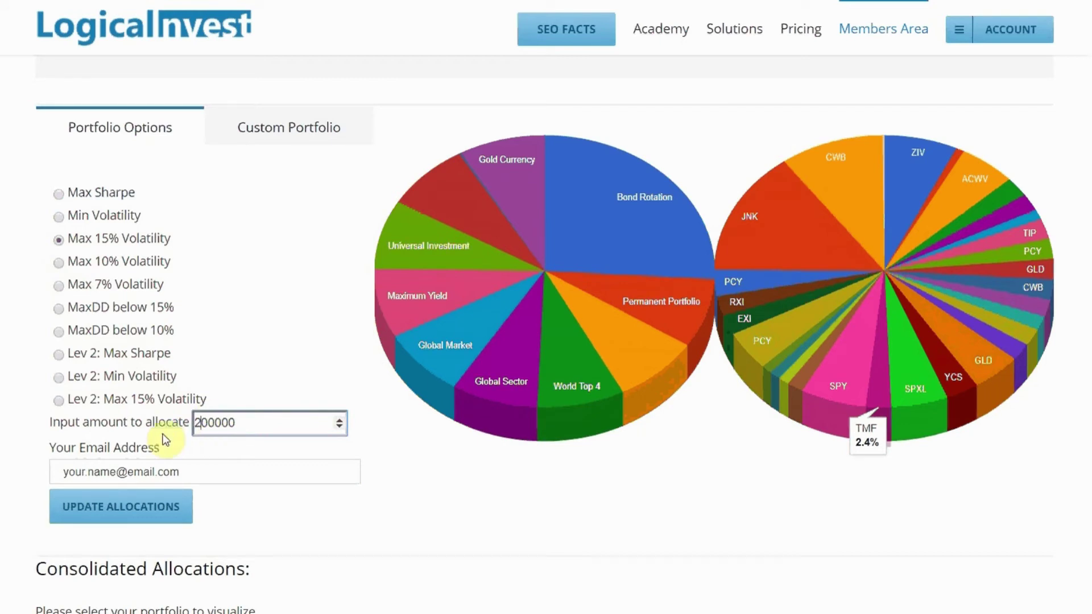
{"action": "left_click", "coordinate": [126, 467]}
{"action": "type", "text": "alex"}
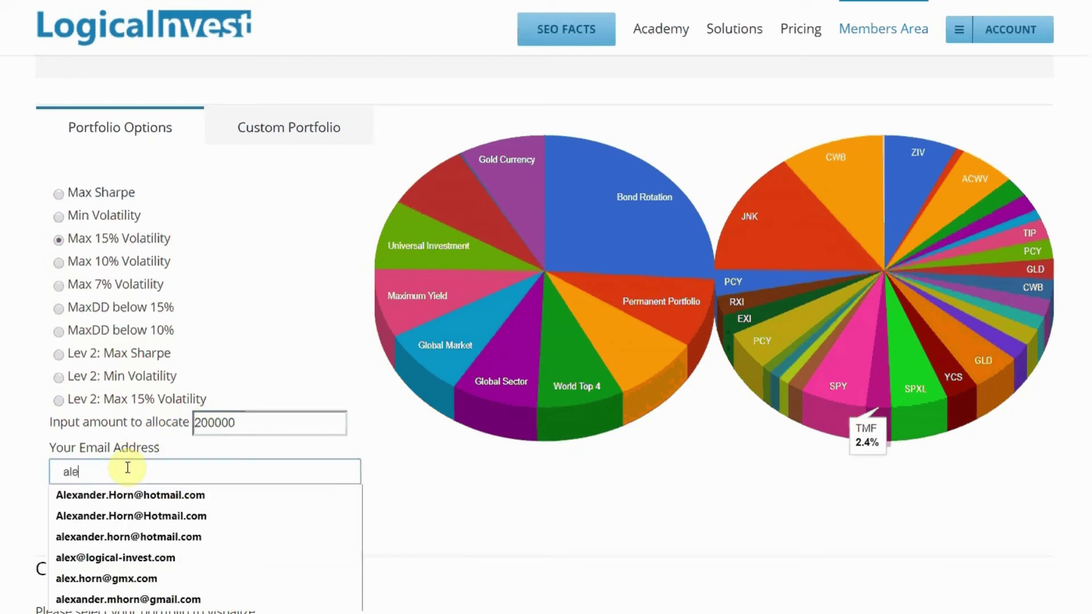
{"action": "left_click", "coordinate": [141, 560]}
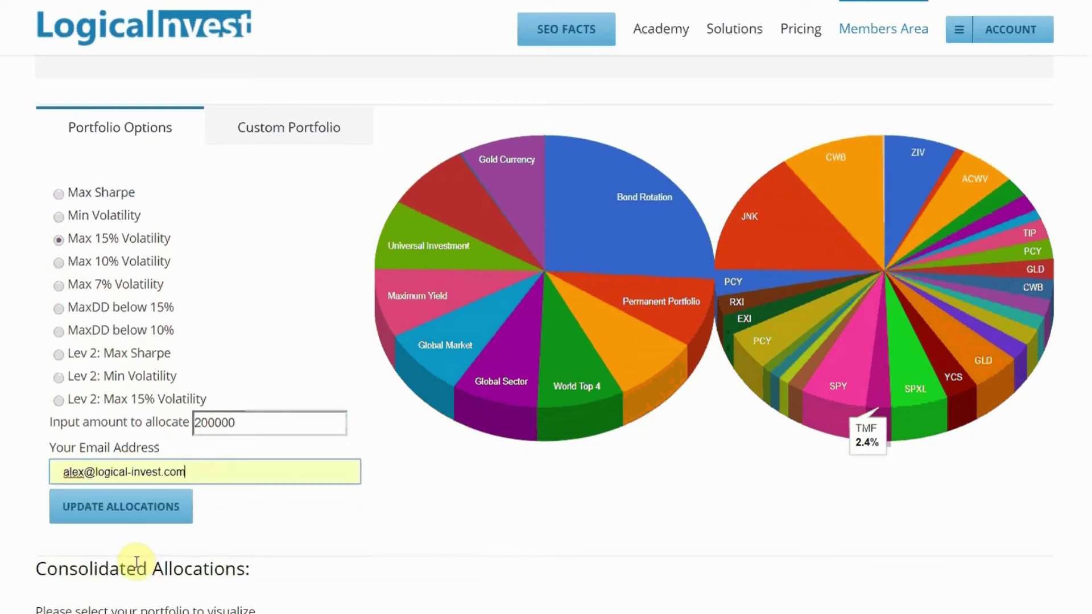
{"action": "left_click", "coordinate": [124, 518]}
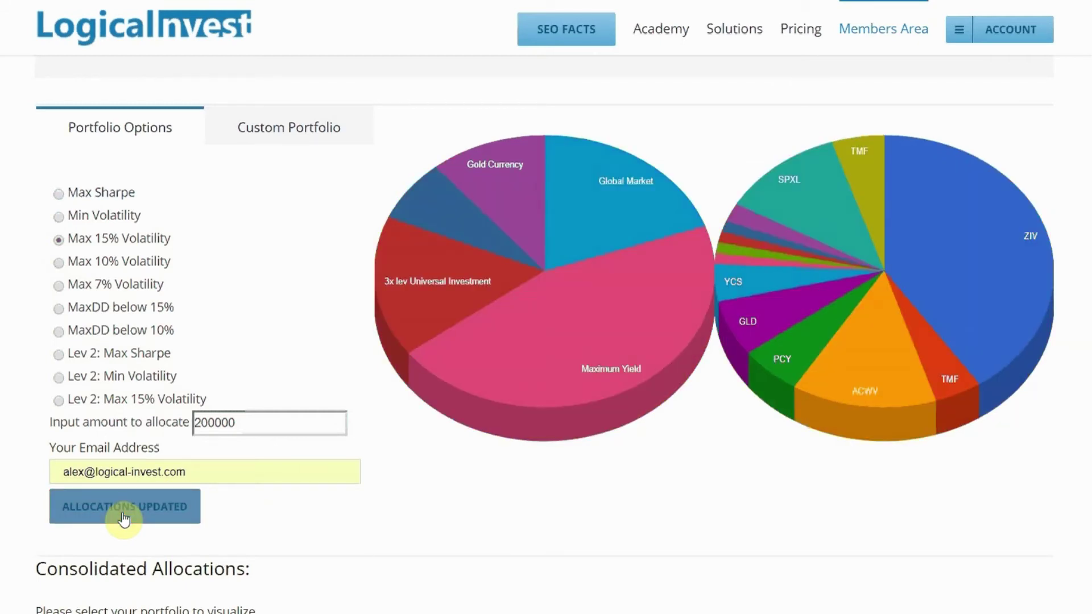
{"action": "left_click", "coordinate": [253, 130]}
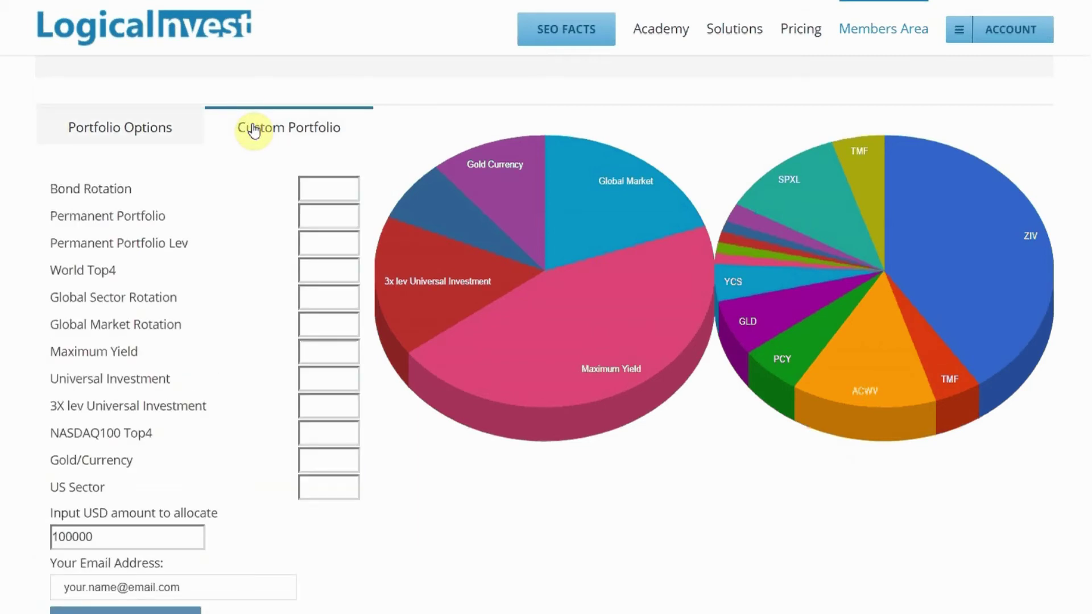
- Weight the custom portfolio 20/20 GMR and Maximum Yield, 3X Universal 17, NASDAQ100 32, Gold 11
{"action": "left_click", "coordinate": [319, 325]}
{"action": "type", "text": "20"}
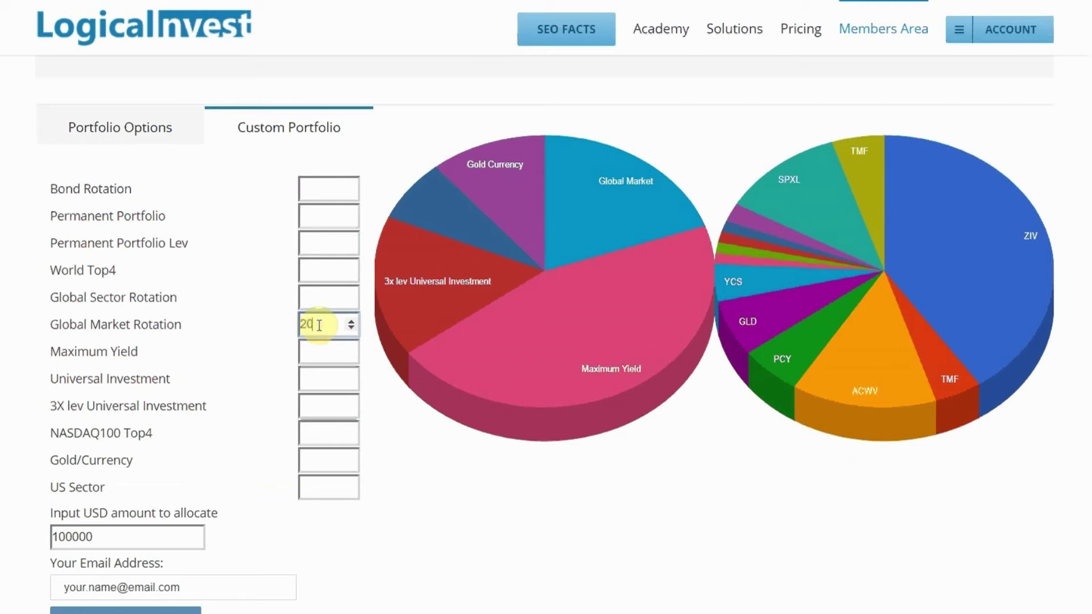
{"action": "left_click", "coordinate": [318, 348]}
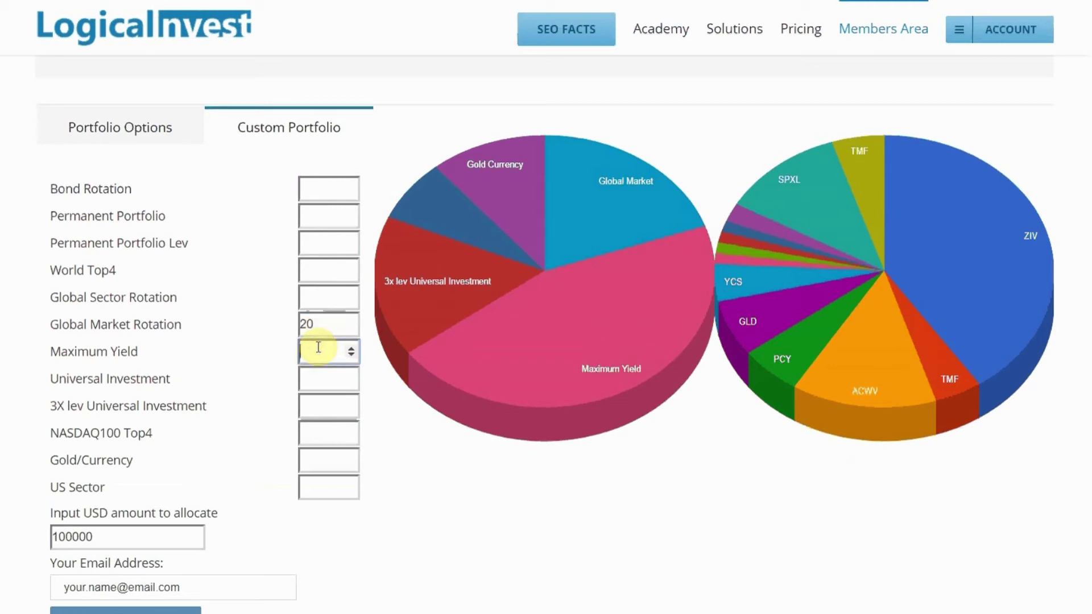
{"action": "type", "text": "20"}
{"action": "left_click", "coordinate": [320, 406]}
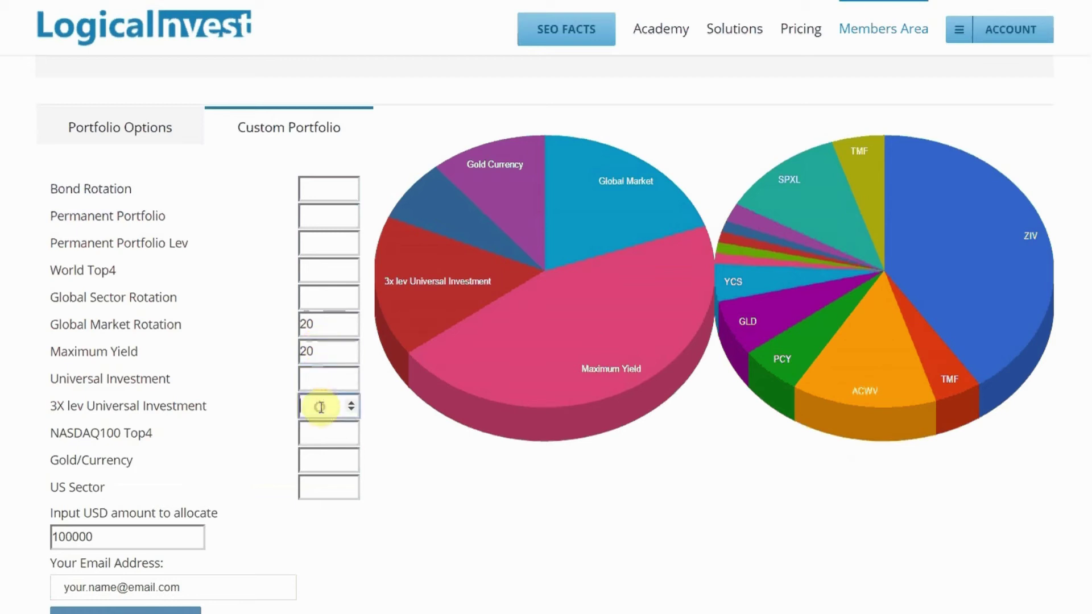
{"action": "type", "text": "32"}
{"action": "key", "text": "BackSpace"}
{"action": "key", "text": "BackSpace"}
{"action": "type", "text": "17"}
{"action": "left_click", "coordinate": [325, 430]}
{"action": "type", "text": "32"}
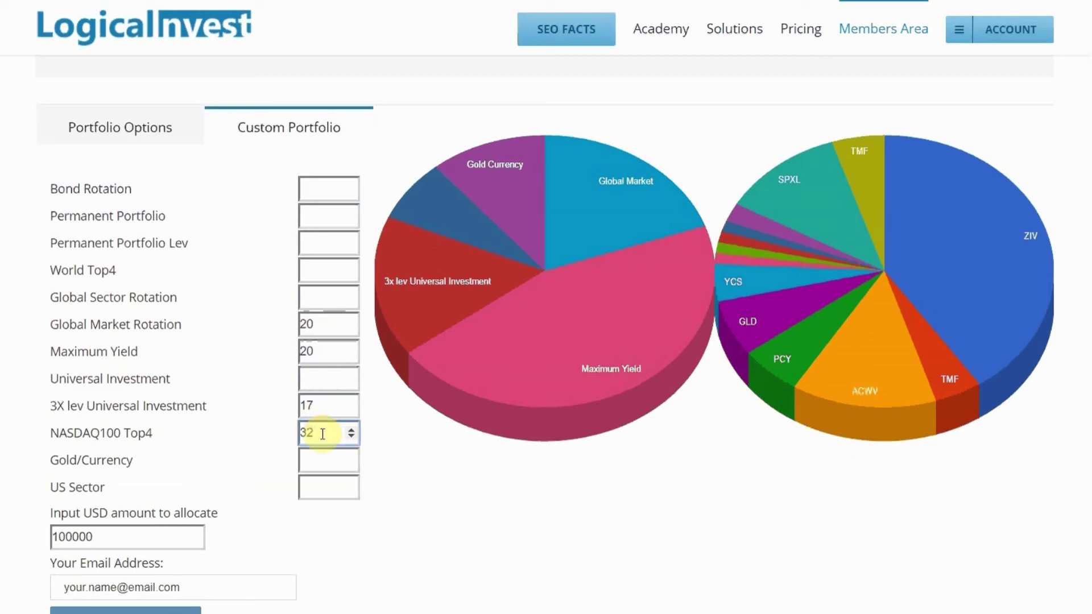
{"action": "left_click", "coordinate": [322, 462]}
{"action": "type", "text": "11"}
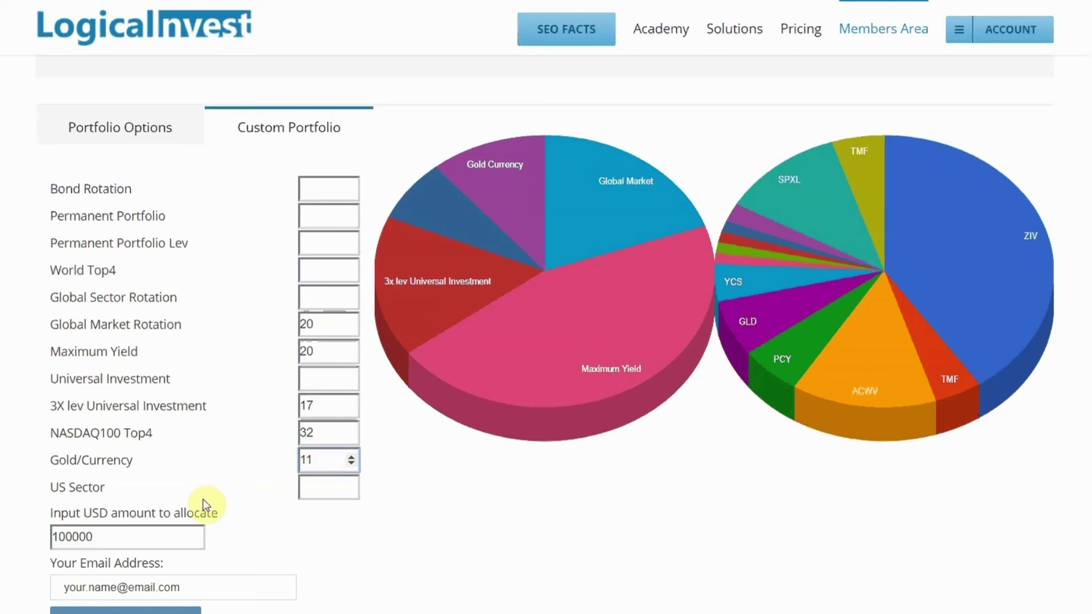
- Set the USD amount to 250000, fill in the e-mail, and submit the weights
{"action": "left_click", "coordinate": [67, 536]}
{"action": "key", "text": "BackSpace"}
{"action": "key", "text": "BackSpace"}
{"action": "type", "text": "25"}
{"action": "left_click", "coordinate": [72, 584]}
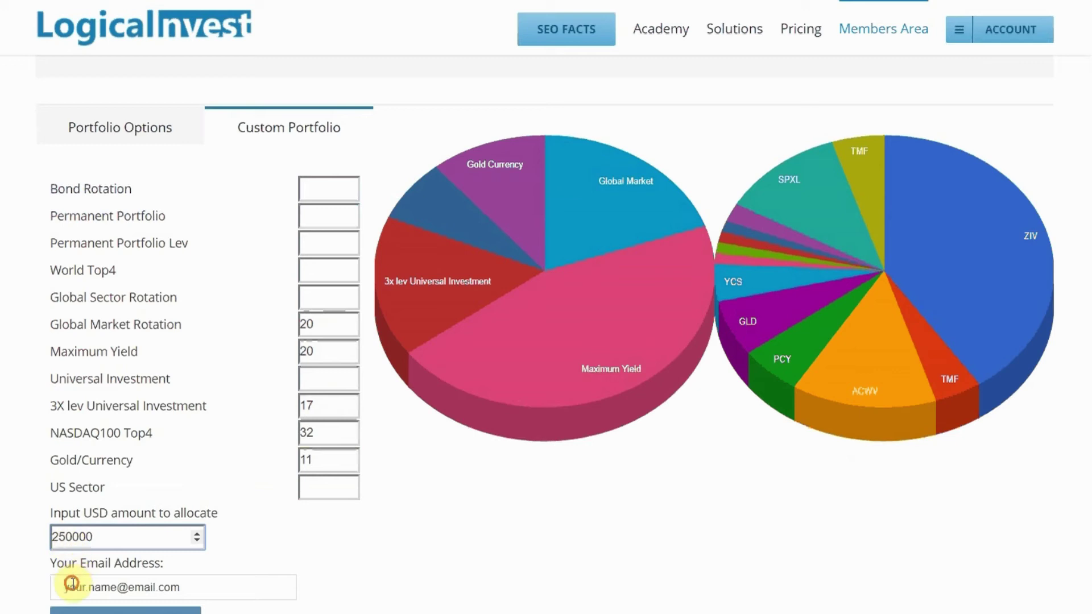
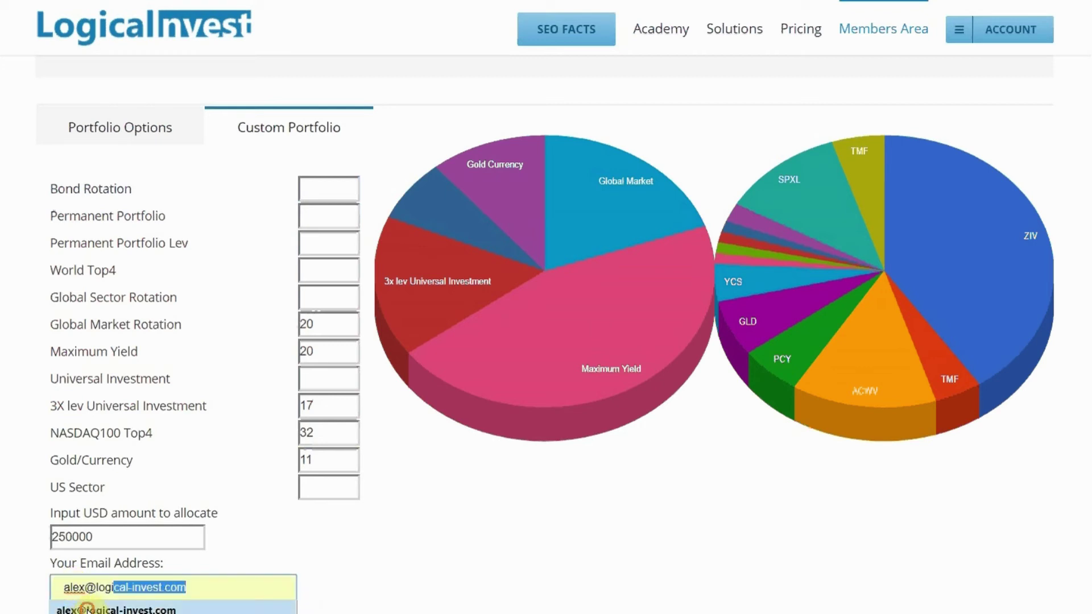
{"action": "left_click", "coordinate": [88, 609]}
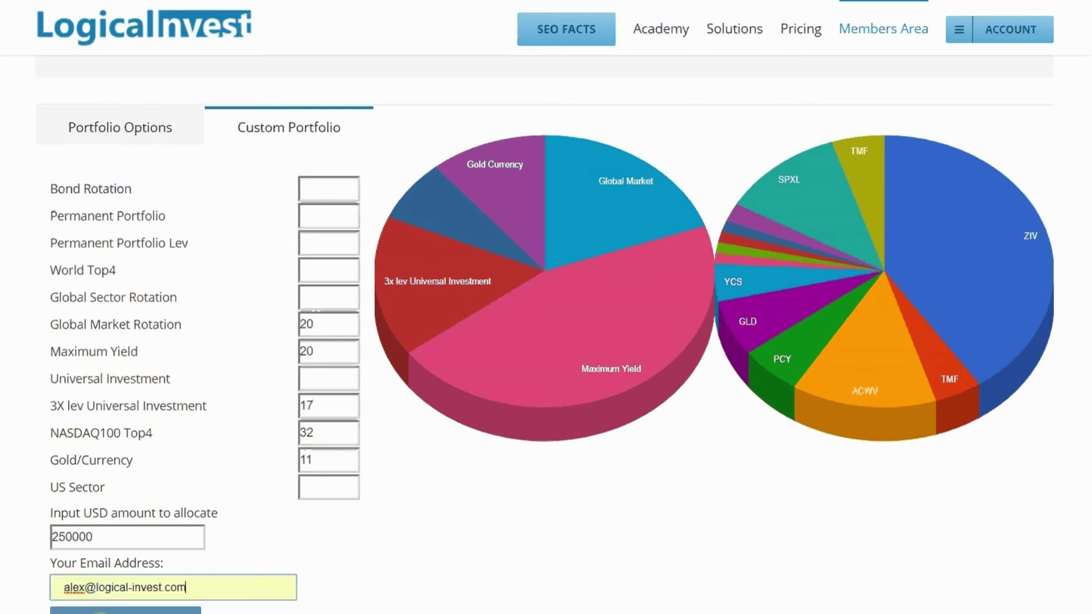
{"action": "left_click", "coordinate": [102, 613]}
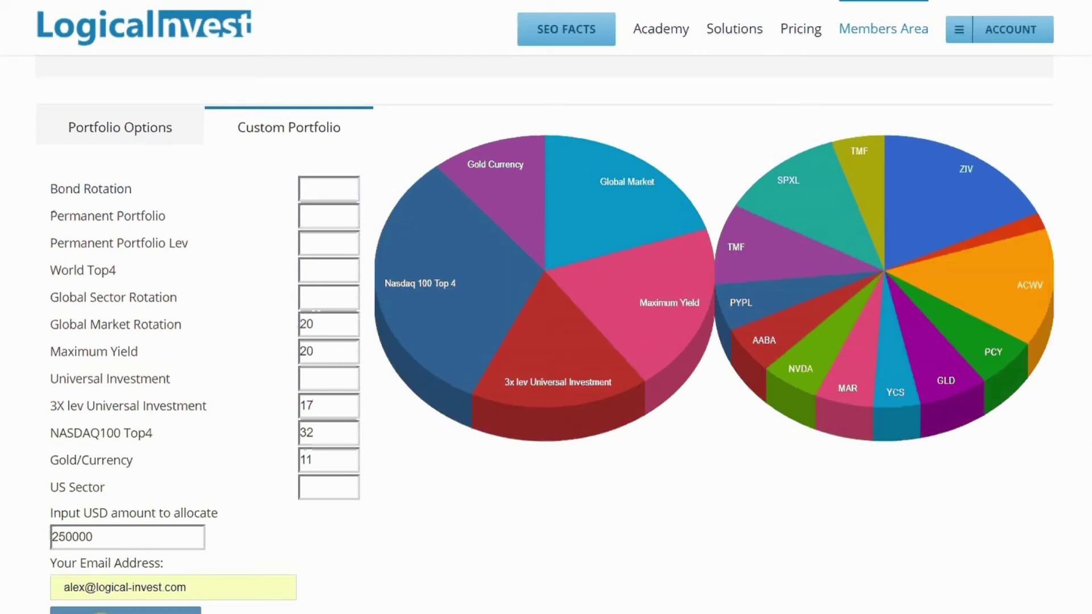
{"action": "mouse_move", "coordinate": [494, 168]}
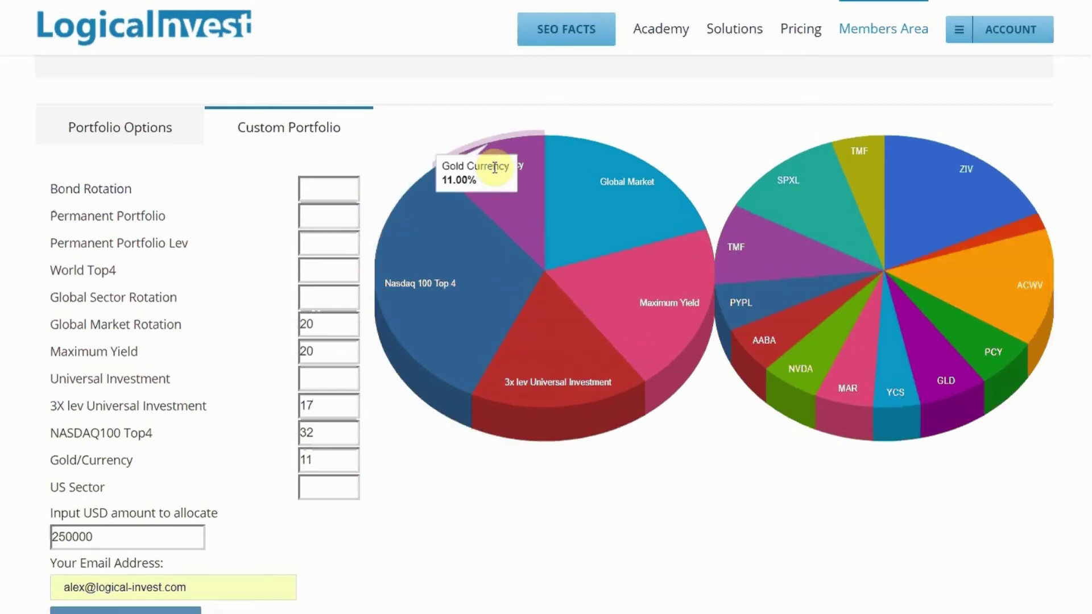
{"action": "mouse_move", "coordinate": [603, 204]}
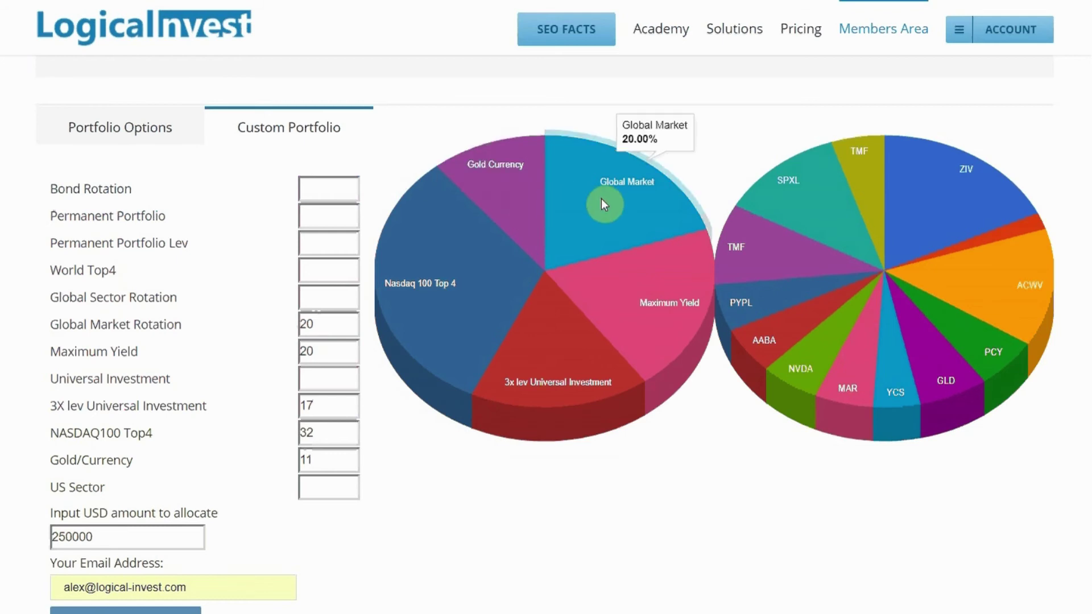
{"action": "mouse_move", "coordinate": [562, 350]}
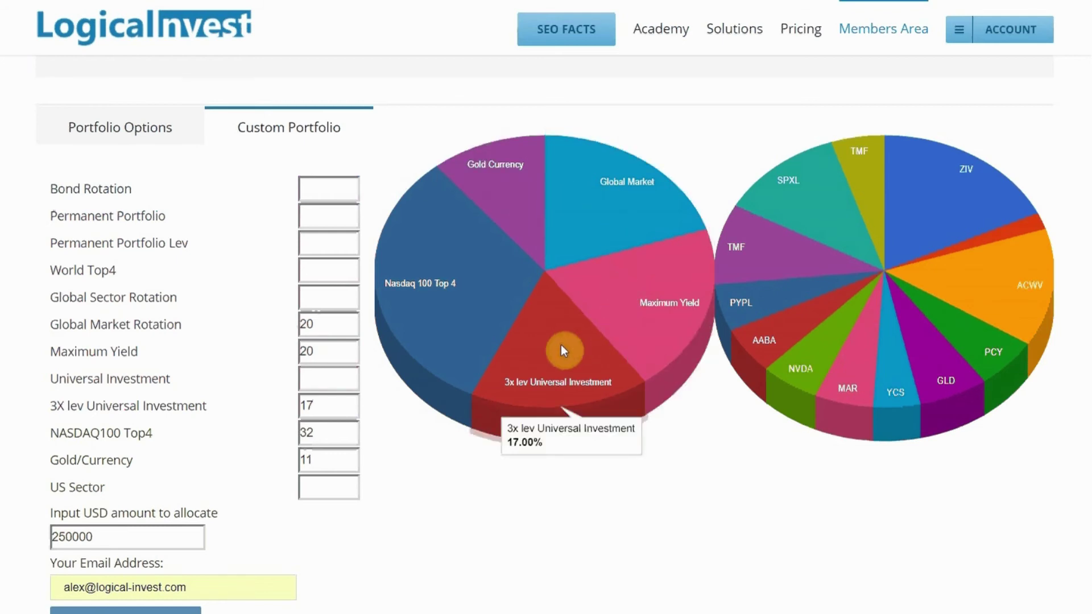
{"action": "mouse_move", "coordinate": [795, 332]}
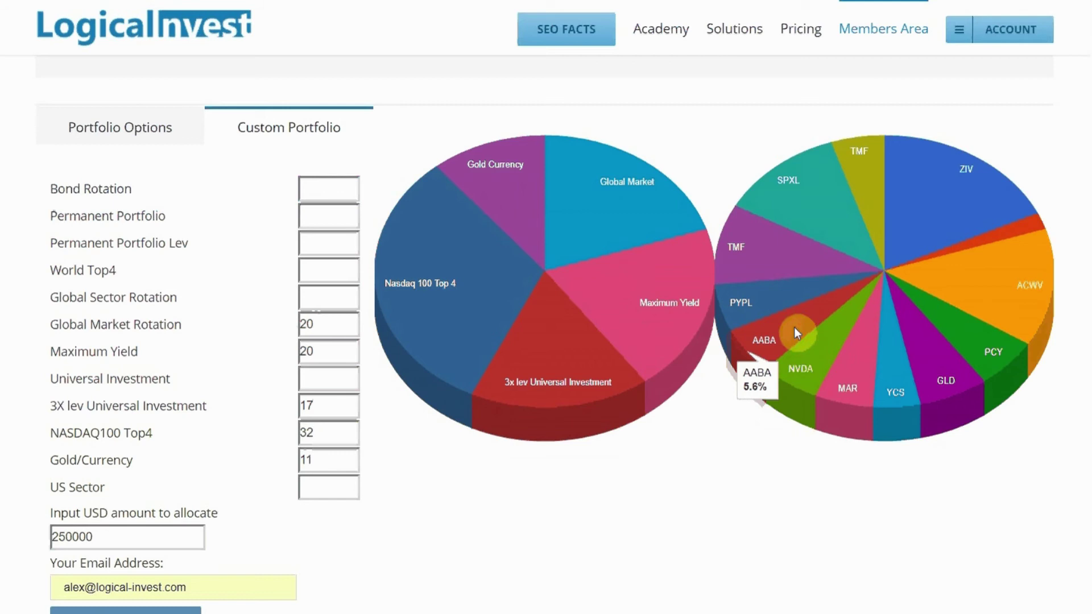
{"action": "mouse_move", "coordinate": [864, 209]}
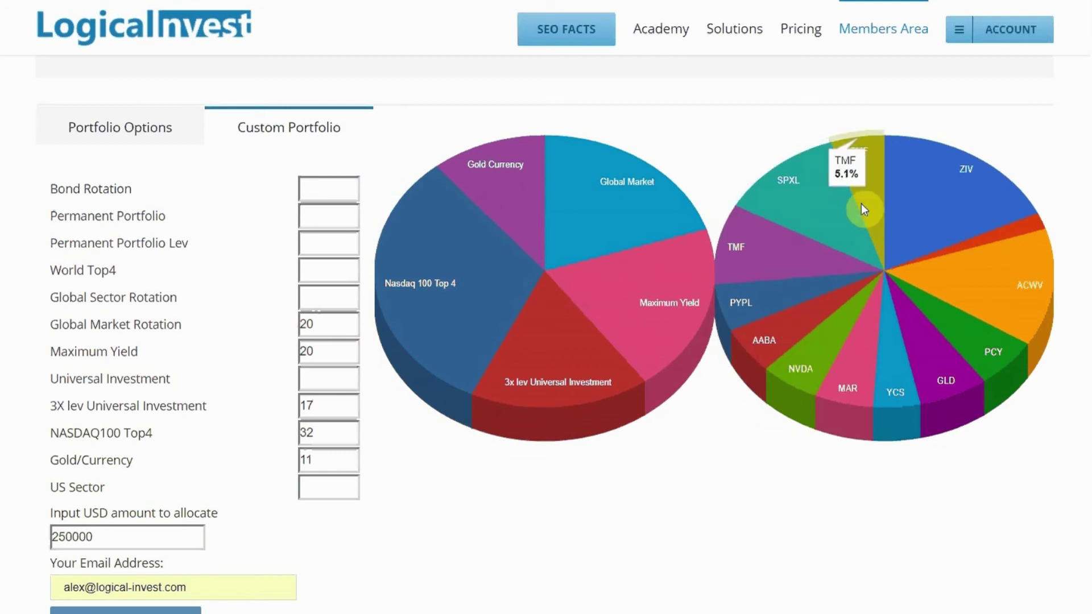
{"action": "mouse_move", "coordinate": [928, 210]}
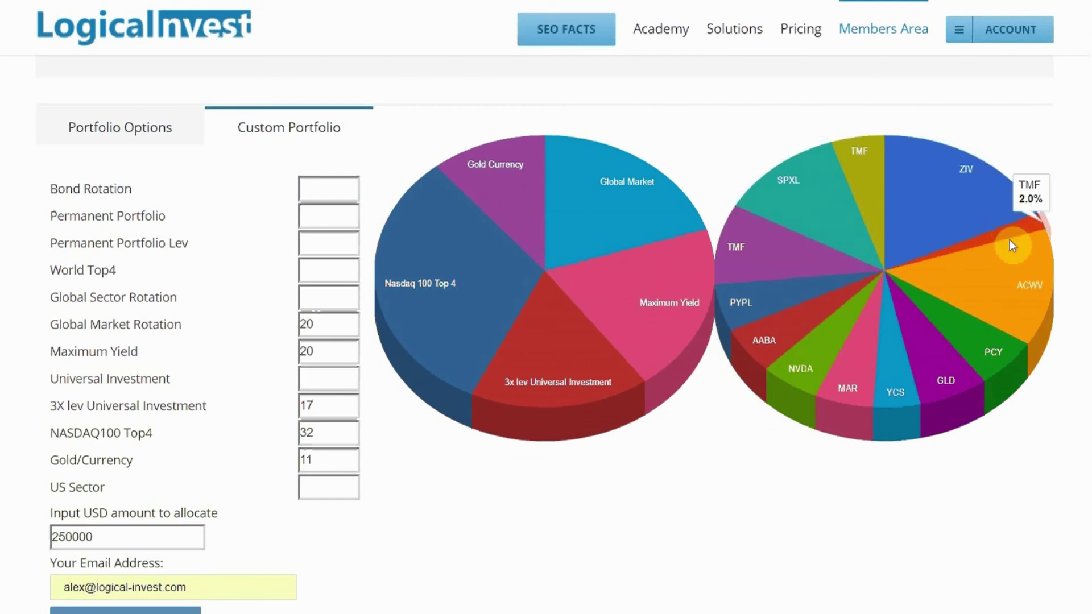
{"action": "mouse_move", "coordinate": [961, 334]}
{"action": "mouse_move", "coordinate": [935, 353]}
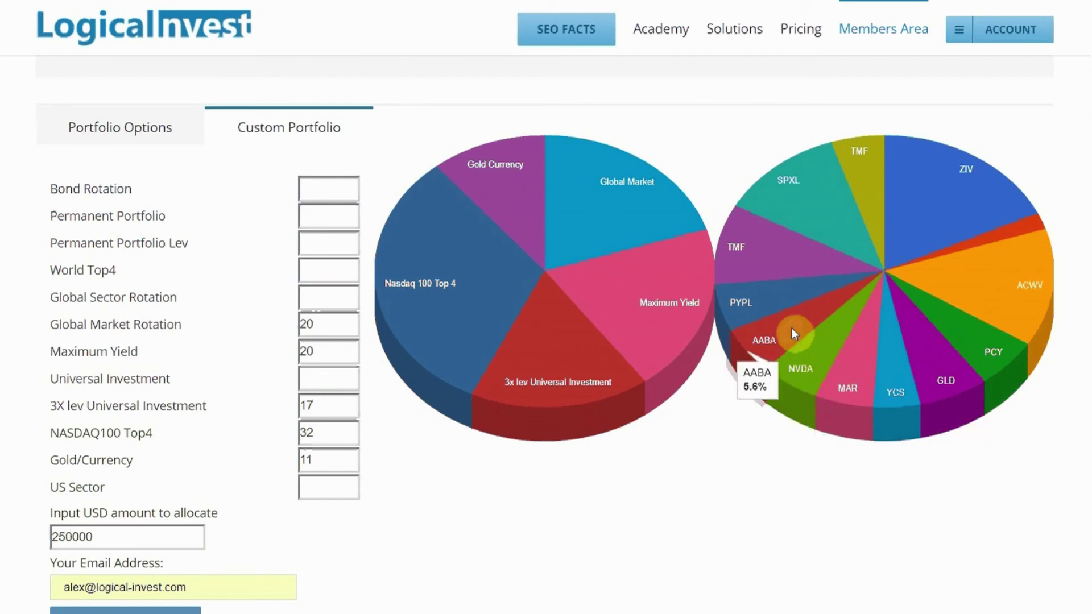
- Scroll past Detailed Allocations to the Consolidated Allocations table totalling $249,446
{"action": "scroll", "coordinate": [700, 472], "scroll_direction": "down", "scroll_amount": 6}
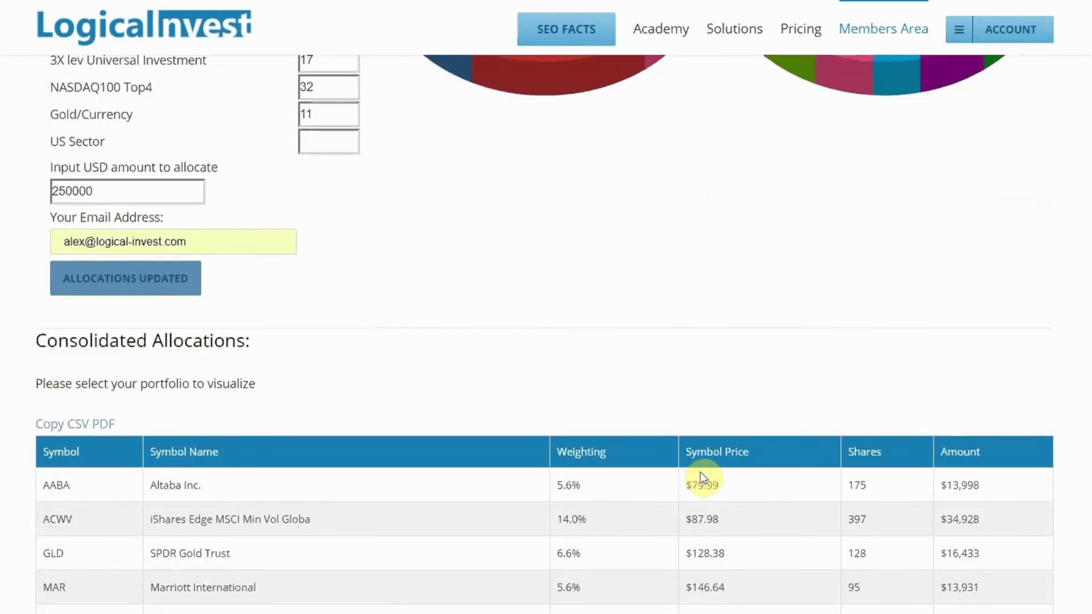
{"action": "scroll", "coordinate": [700, 472], "scroll_direction": "down", "scroll_amount": 5}
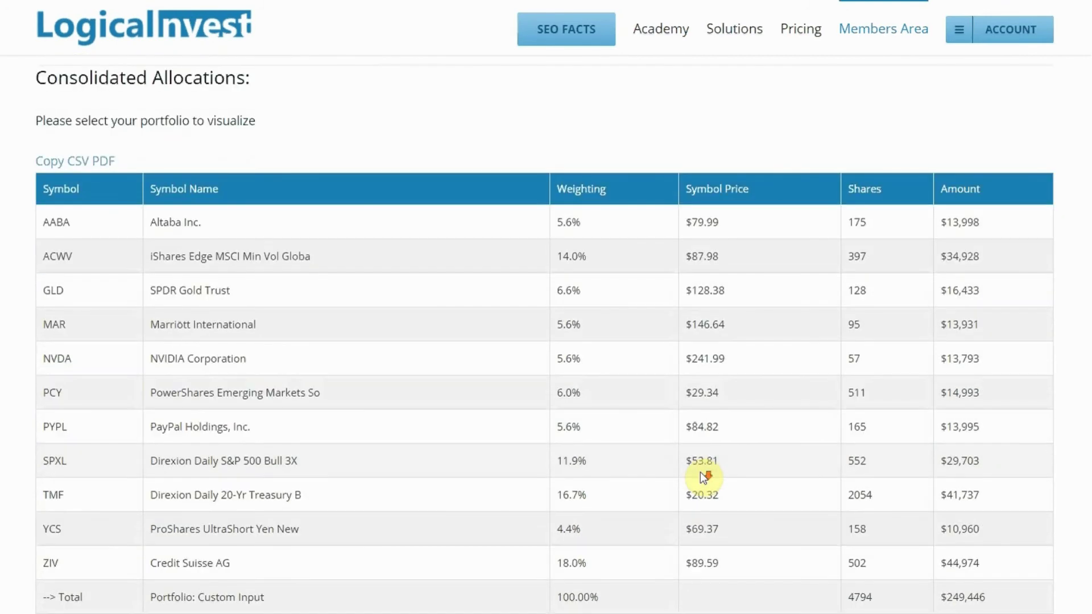
{"action": "scroll", "coordinate": [700, 472], "scroll_direction": "down", "scroll_amount": 1}
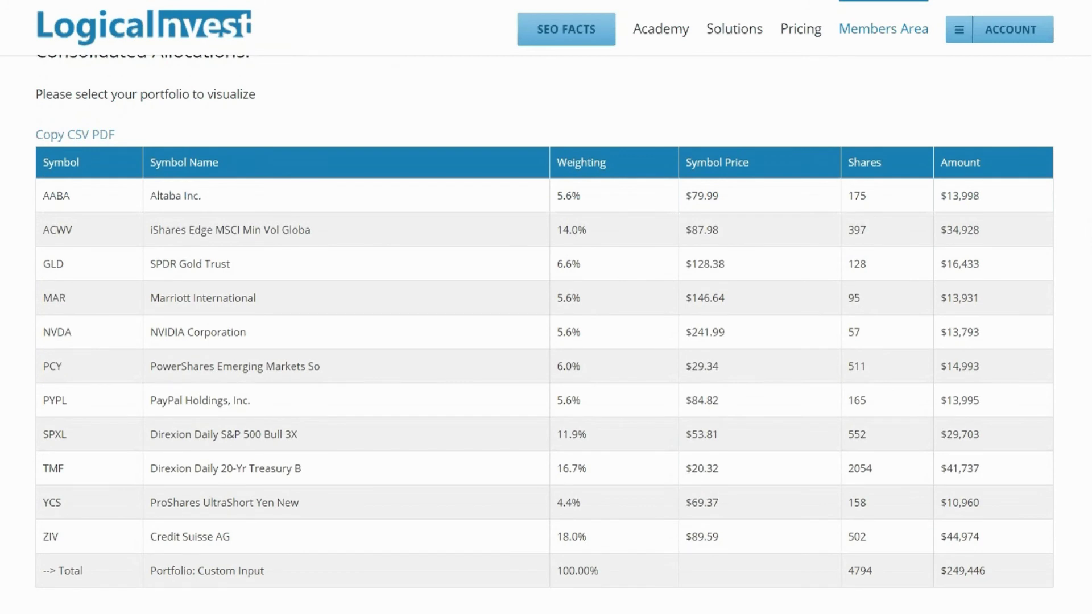
{"action": "scroll", "coordinate": [700, 472], "scroll_direction": "up", "scroll_amount": 1}
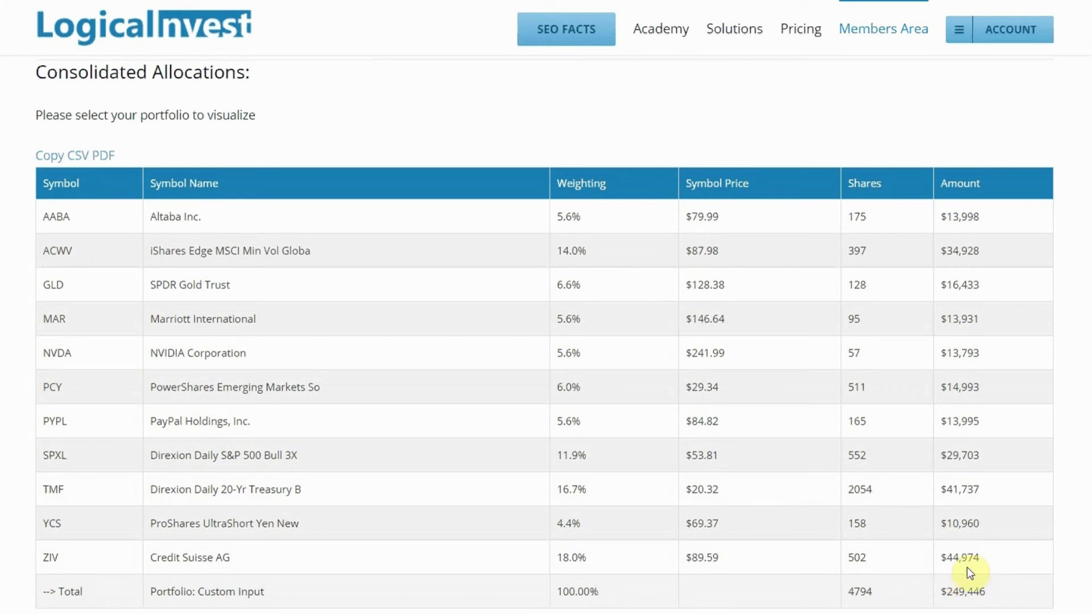
{"action": "scroll", "coordinate": [544, 334], "scroll_direction": "down", "scroll_amount": 10}
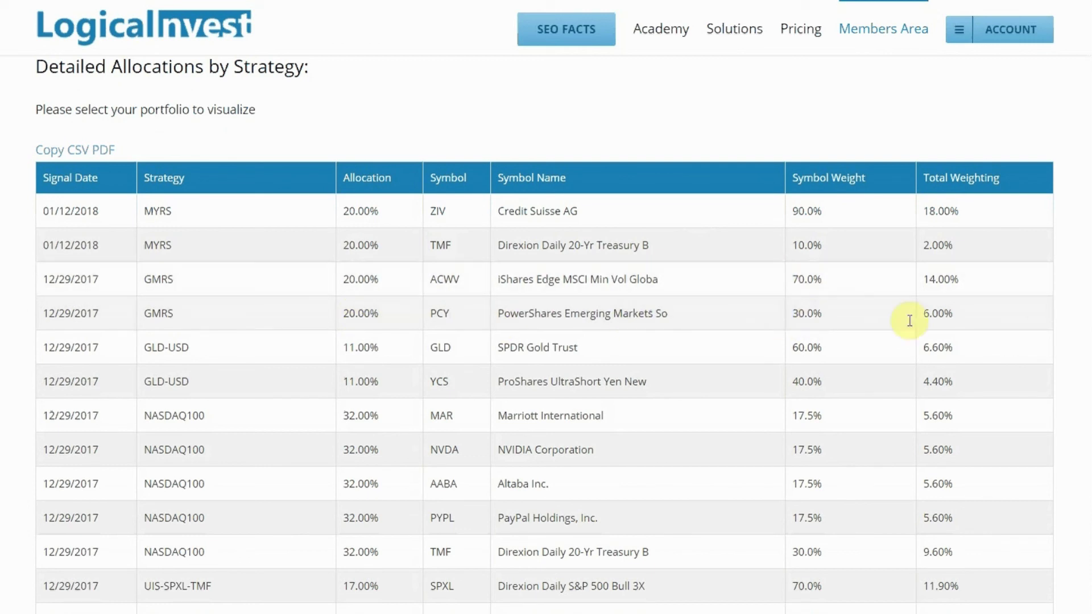
{"action": "scroll", "coordinate": [544, 334], "scroll_direction": "up", "scroll_amount": 9}
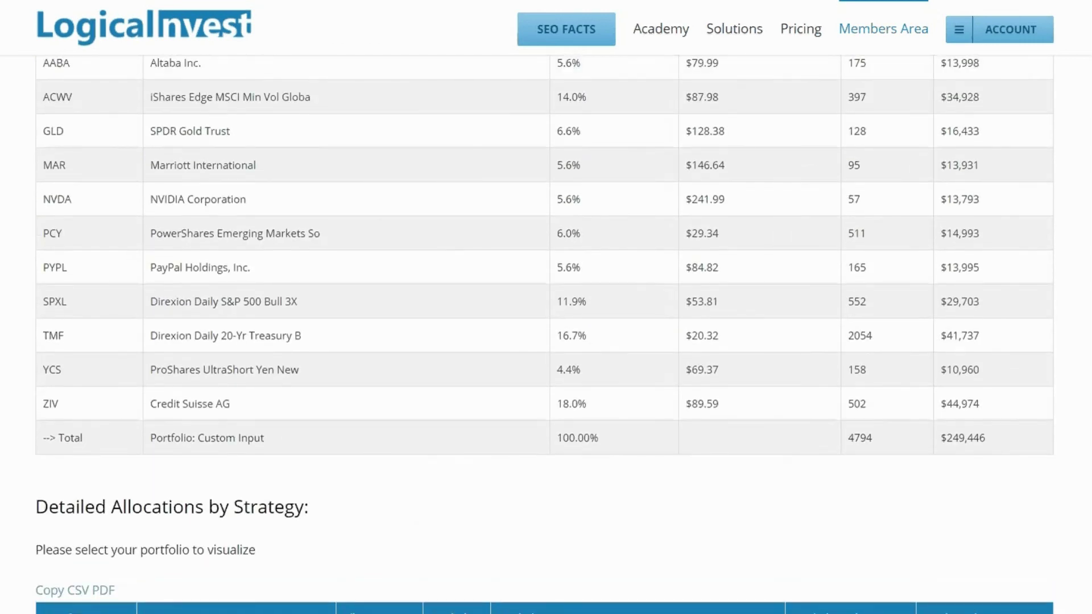
{"action": "scroll", "coordinate": [544, 334], "scroll_direction": "up", "scroll_amount": 1}
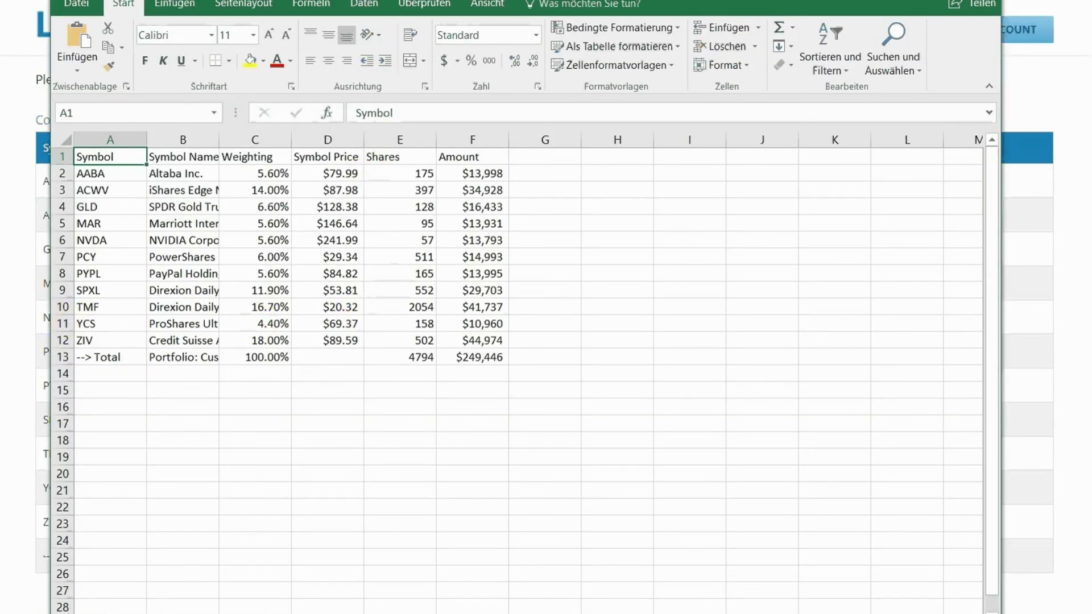
- AutoFit Excel columns A–F, then select holdings A2:F12 and the total in F13
{"action": "left_click_drag", "start_coordinate": [390, 0], "coordinate": [383, 30]}
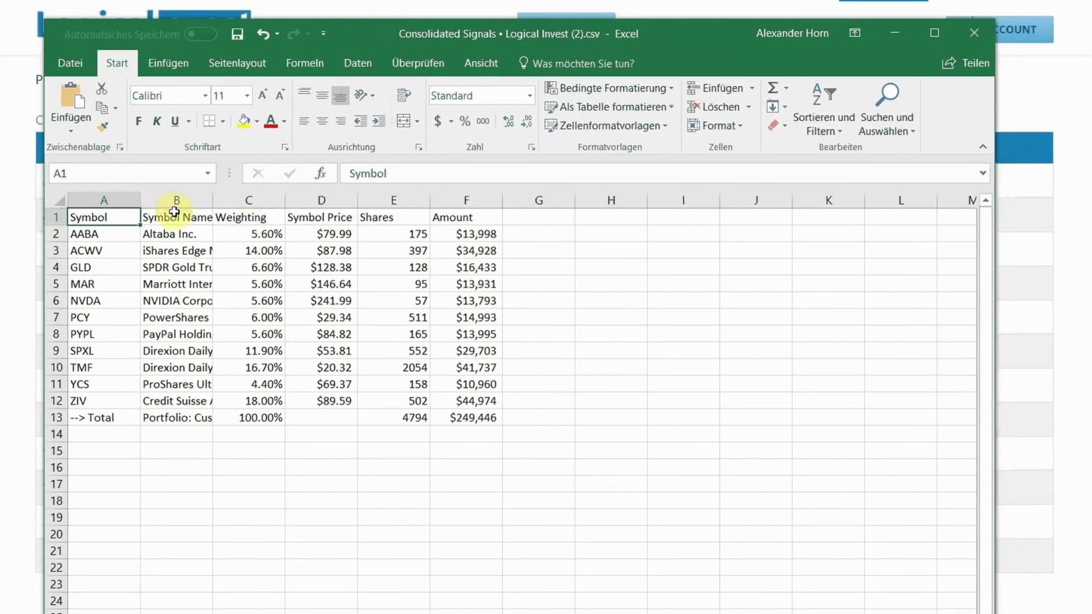
{"action": "left_click_drag", "start_coordinate": [93, 195], "coordinate": [465, 192]}
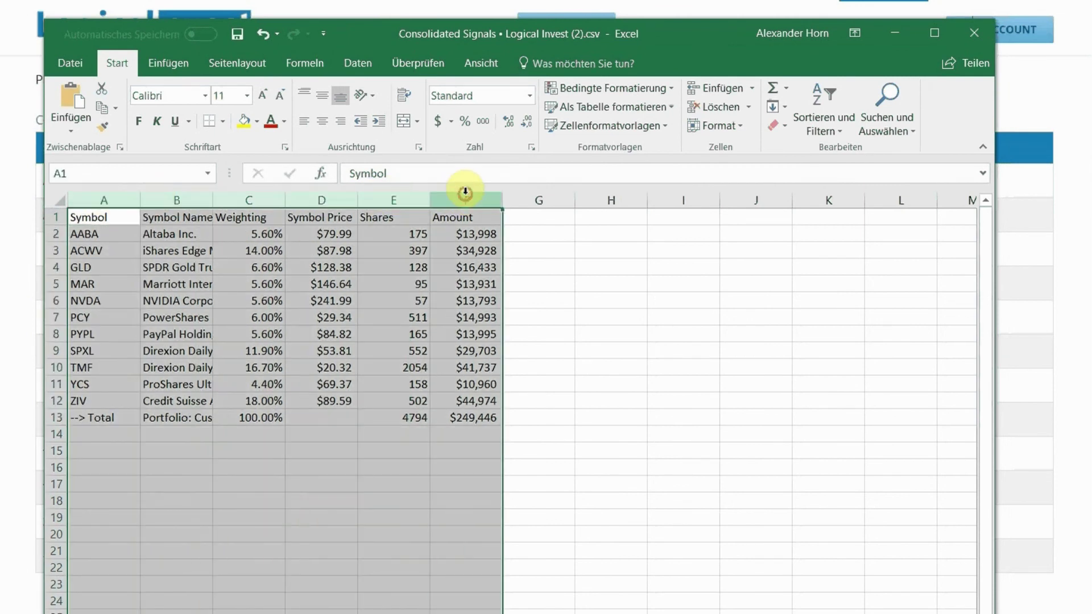
{"action": "double_click", "coordinate": [429, 196]}
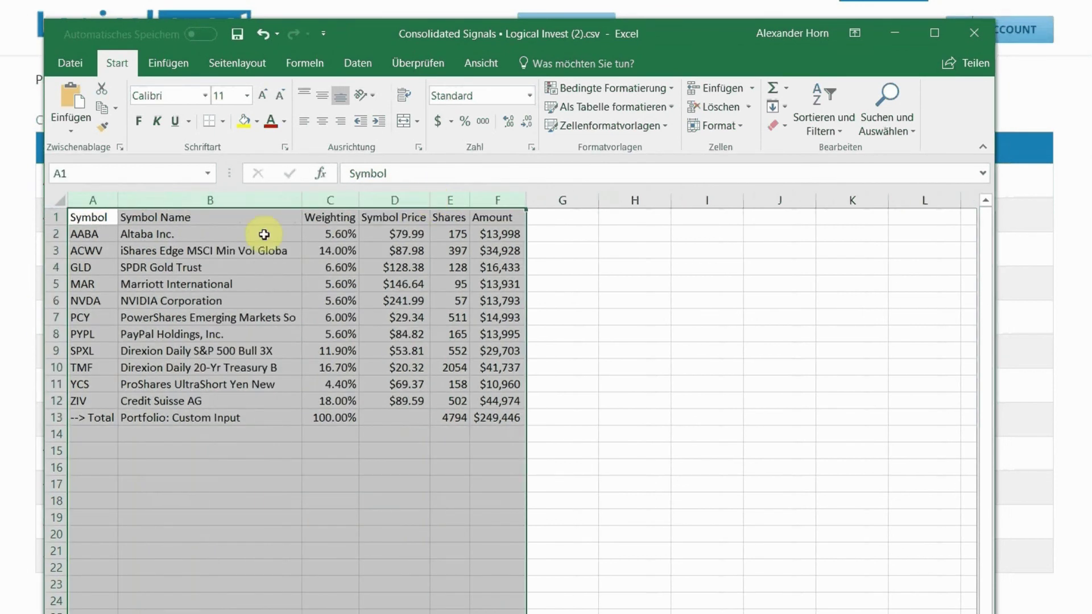
{"action": "left_click_drag", "start_coordinate": [80, 235], "coordinate": [485, 398]}
{"action": "left_click", "coordinate": [487, 414]}
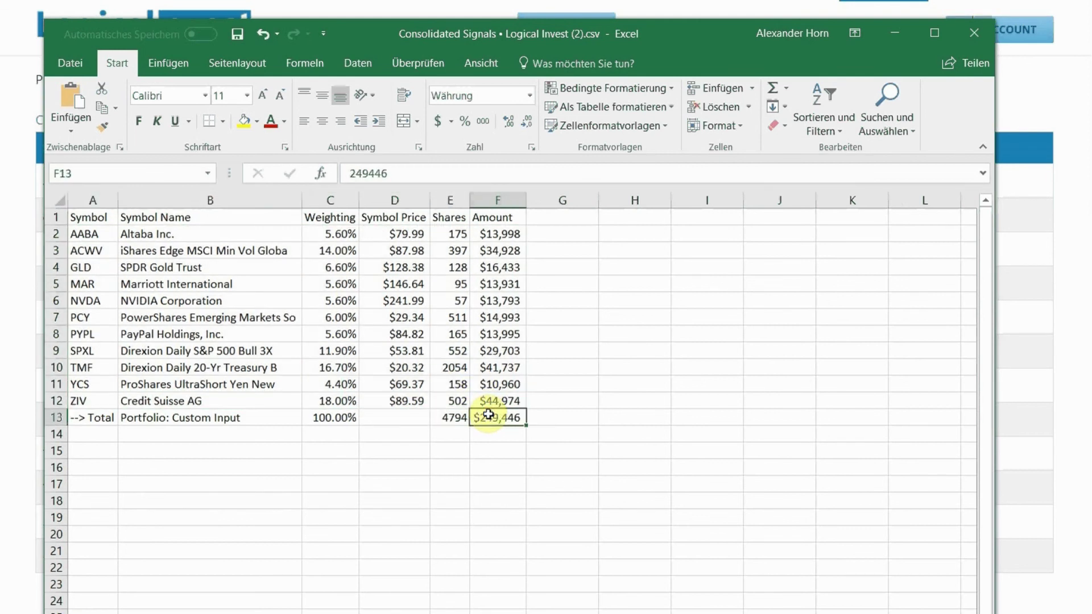